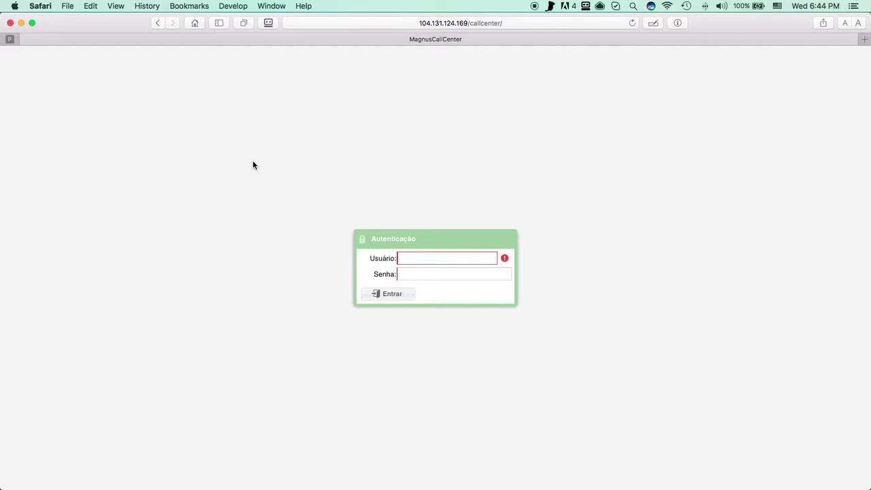
Step: Log in to MagnusCallCenter with the admin username and its password
left_click(422, 259)
left_click(425, 257)
type("admin")
key("Tab")
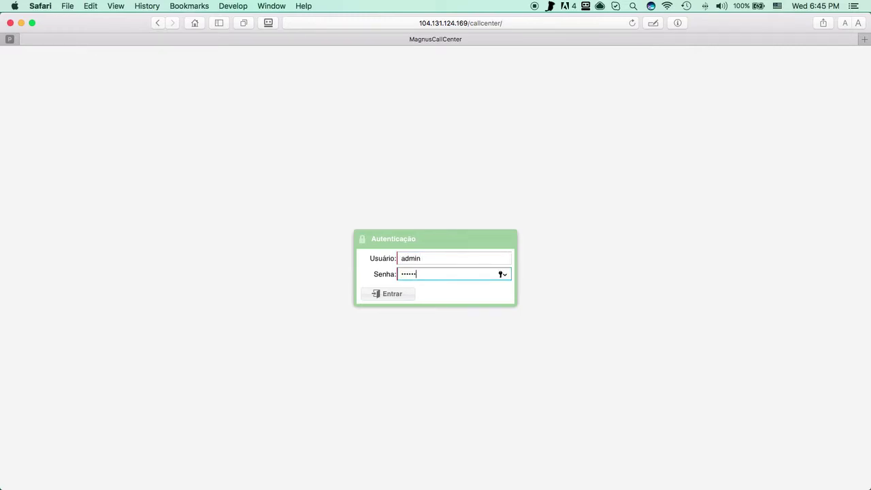
key("Return")
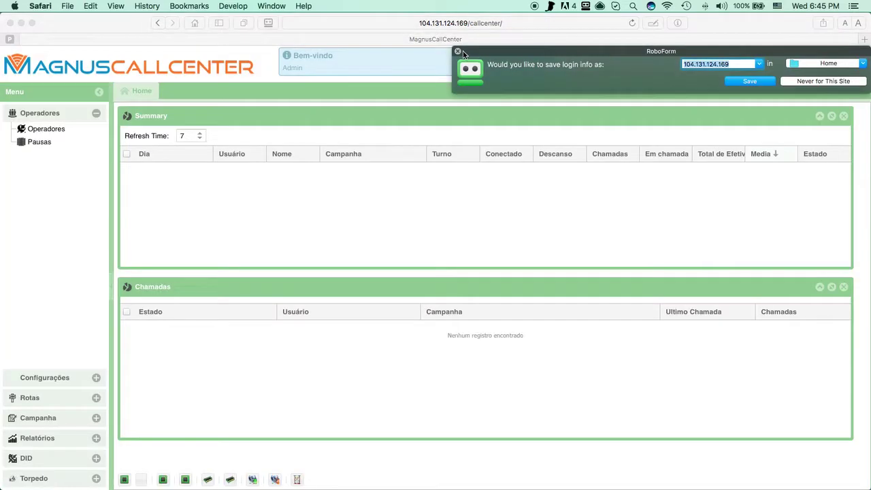
Step: Dismiss the RoboForm bar and open the admin operator's record in Operadores
left_click(458, 51)
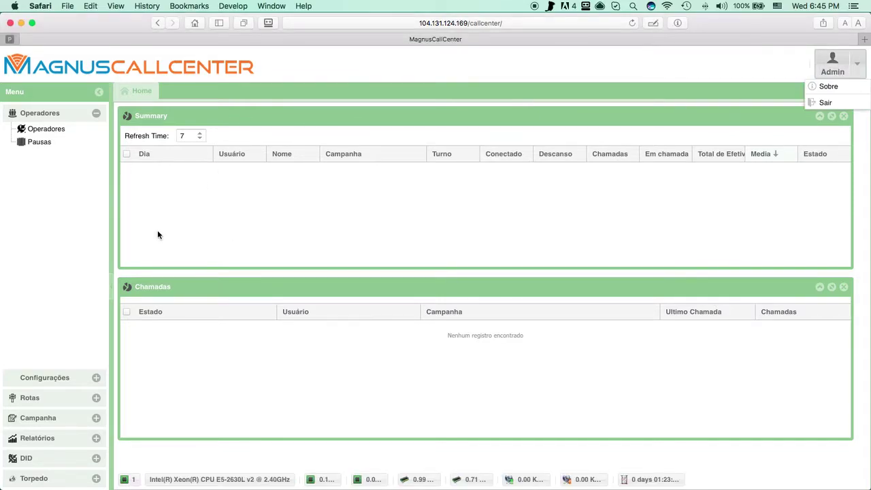
left_click(55, 129)
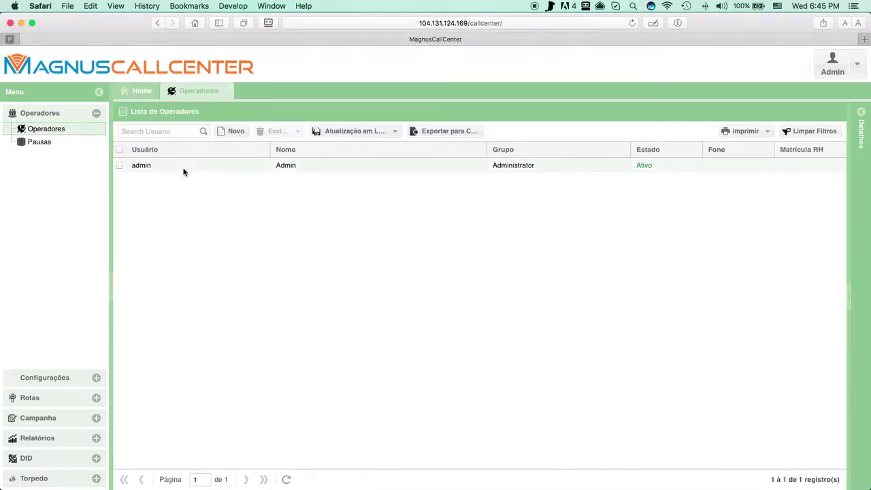
left_click(183, 168)
Step: Retype the admin operator's password, save it, and reopen the Operadores list
left_click(696, 165)
type("ma")
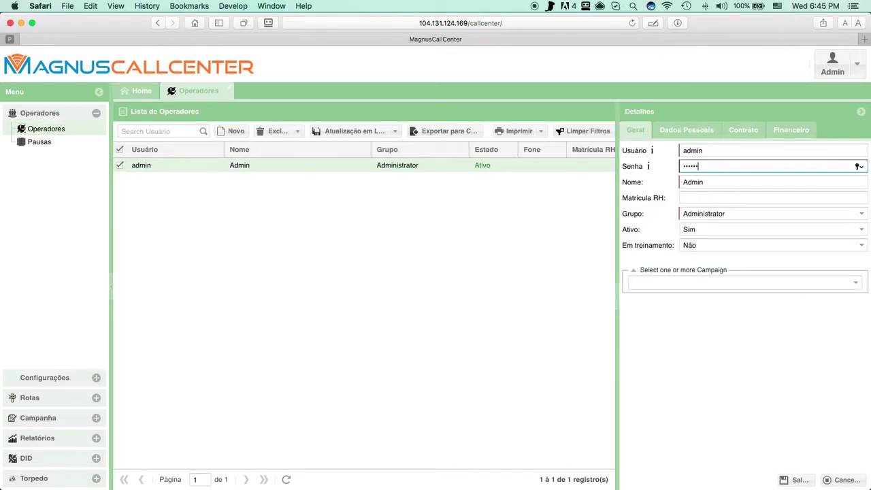
key("super+a")
type("magn")
left_click(789, 479)
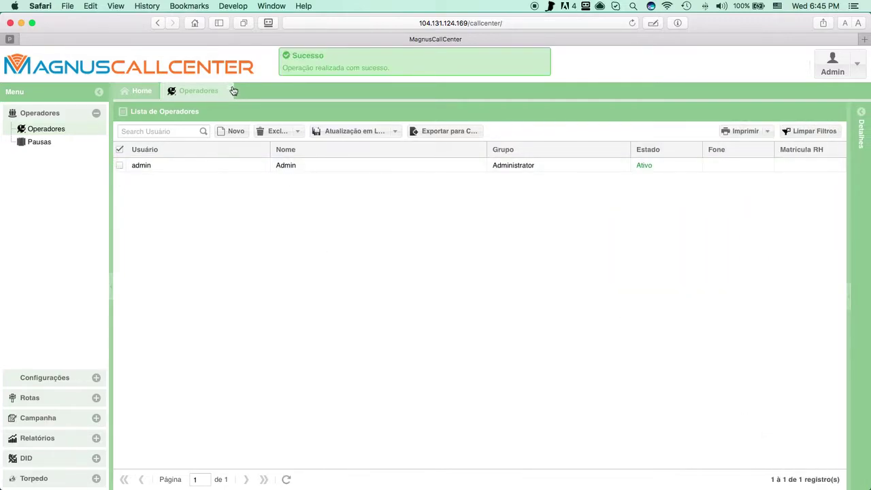
left_click(230, 89)
left_click(57, 130)
Step: Start a new operator and fill in its username, password and full name
left_click(232, 132)
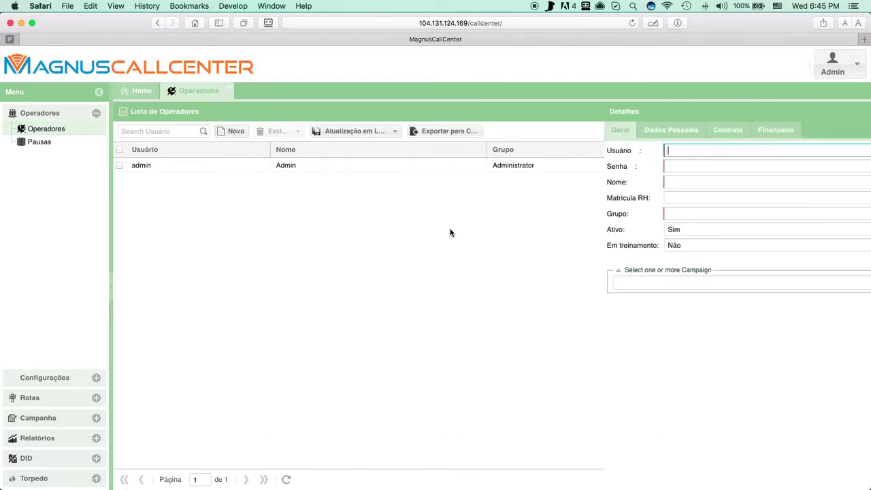
type("1000")
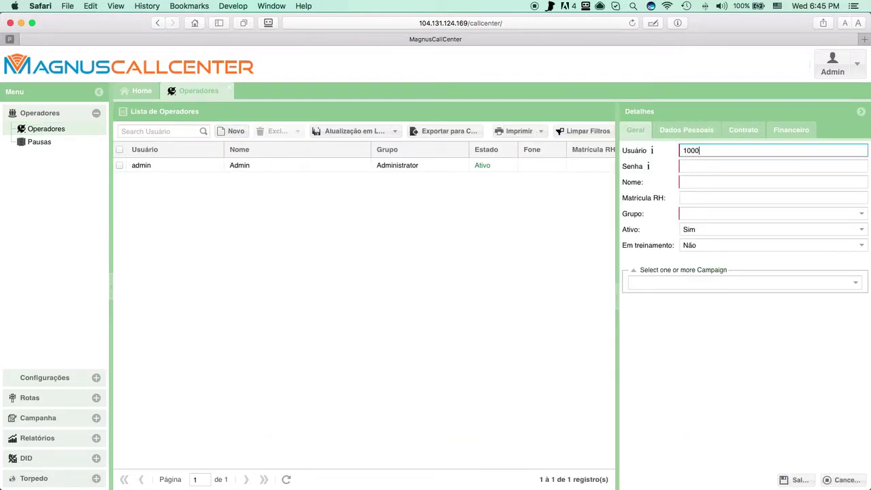
key("Tab")
type("123456")
key("Tab")
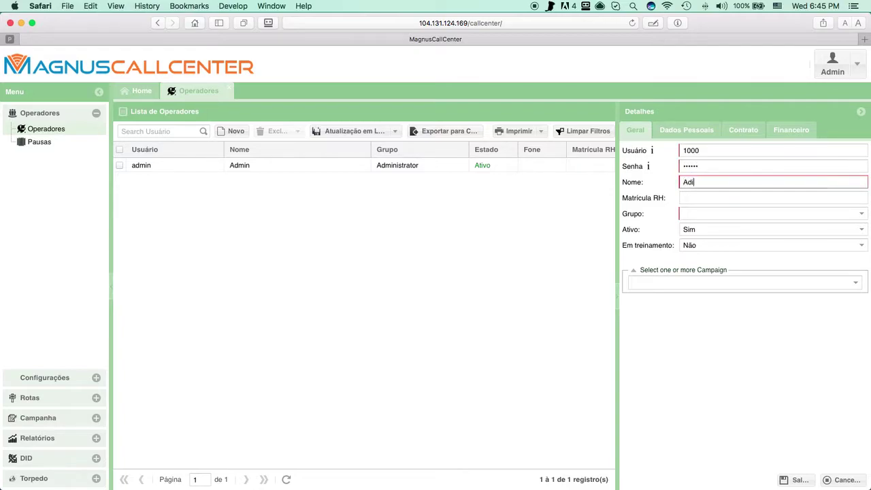
key("Tab")
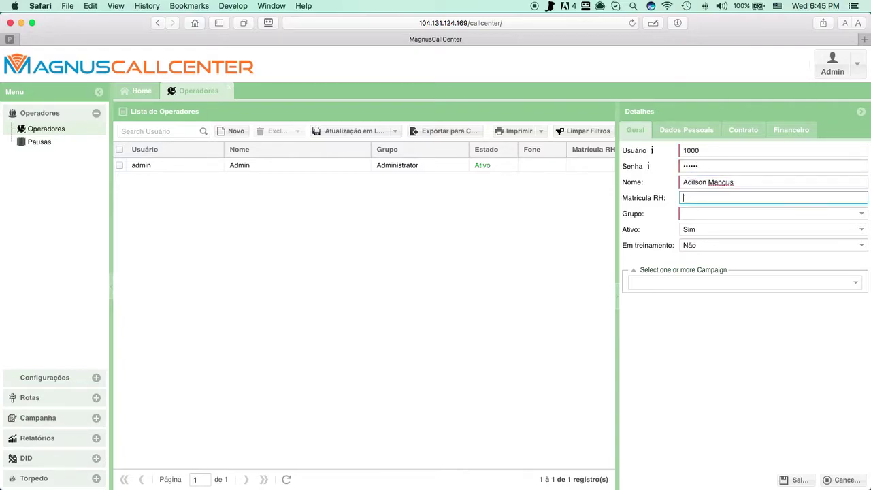
Step: Put the new operator in the Operador group and review its personal, contract and financial sections
left_click(751, 210)
left_click(861, 214)
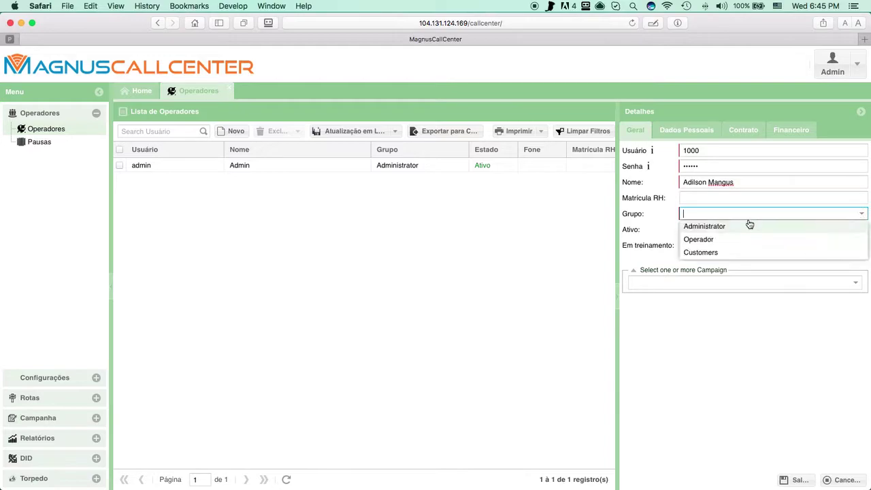
left_click(698, 239)
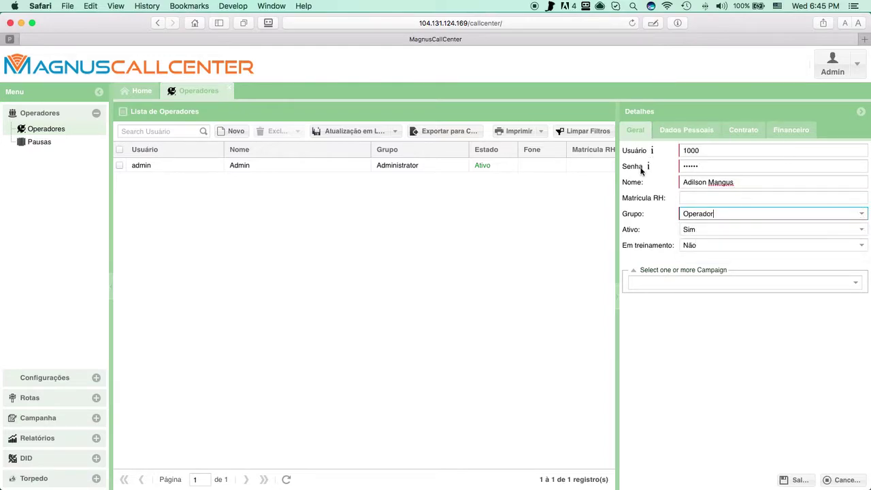
left_click(680, 339)
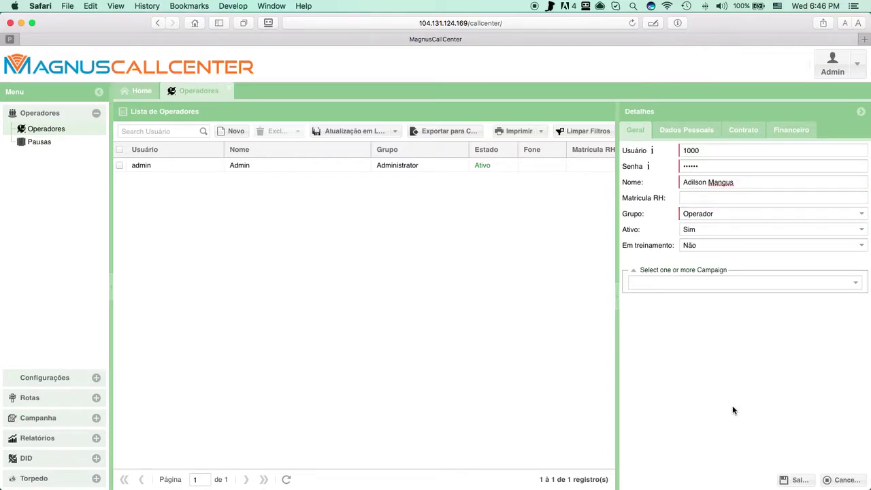
left_click(708, 369)
left_click(691, 197)
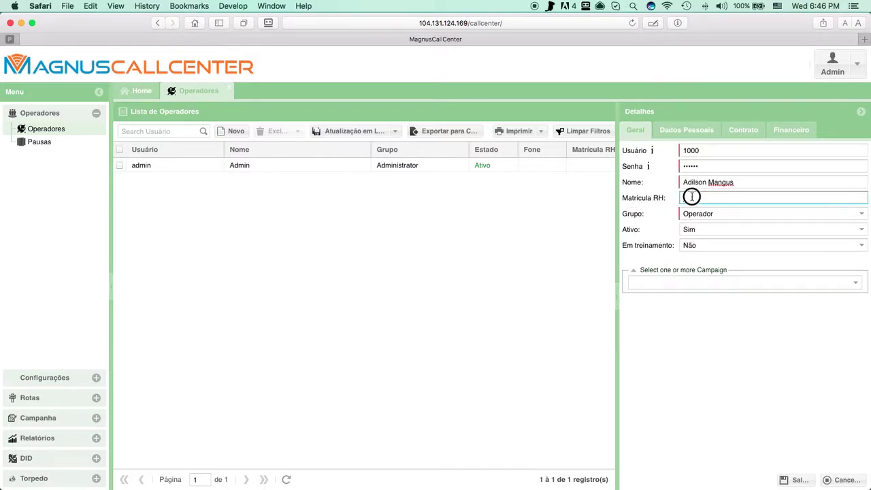
left_click(679, 131)
left_click(741, 130)
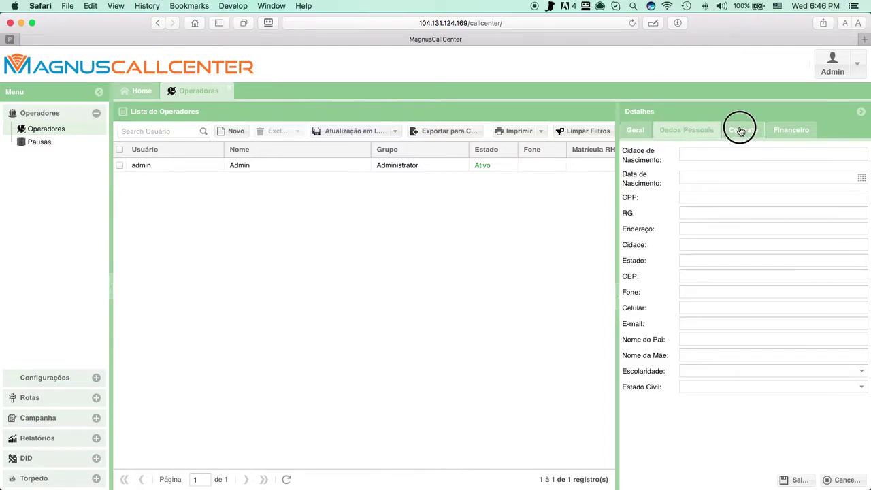
left_click(792, 130)
left_click(634, 134)
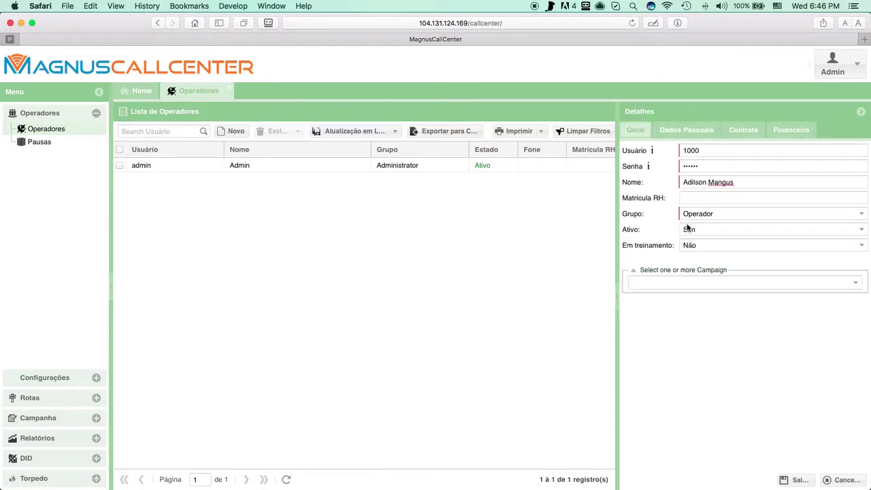
Step: Save the new operator, check its record, and close the Operadores list
left_click(795, 480)
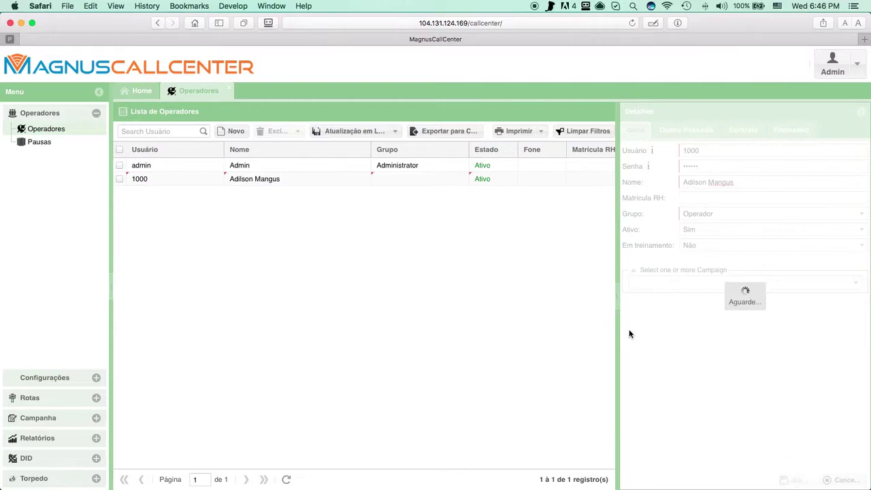
left_click(311, 179)
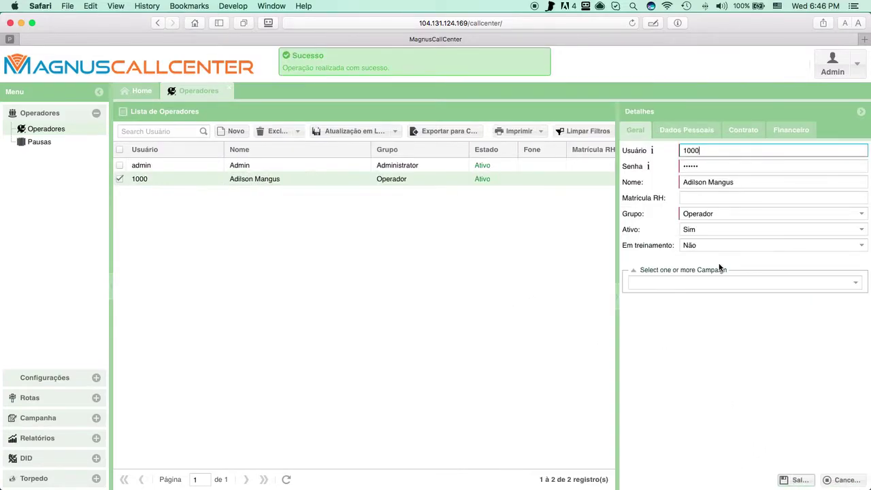
left_click(230, 89)
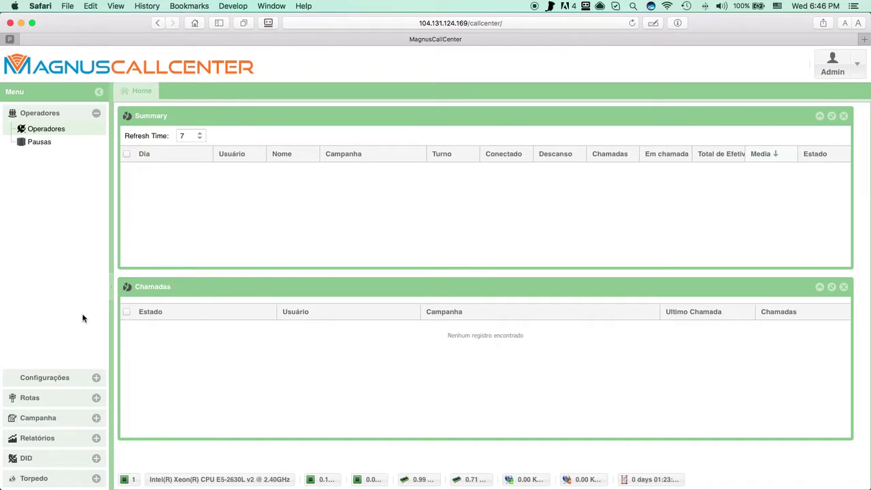
Step: Create and save a provider named Teste under Rotas > Provider
left_click(39, 400)
left_click(39, 182)
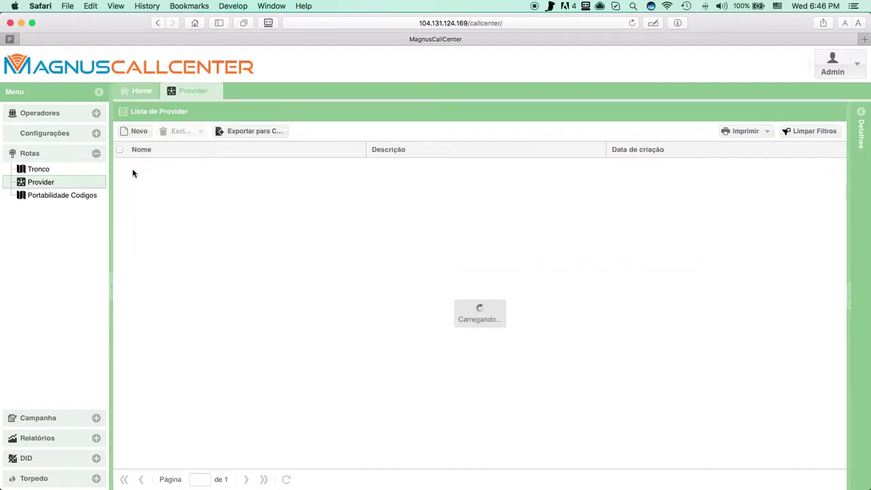
left_click(139, 132)
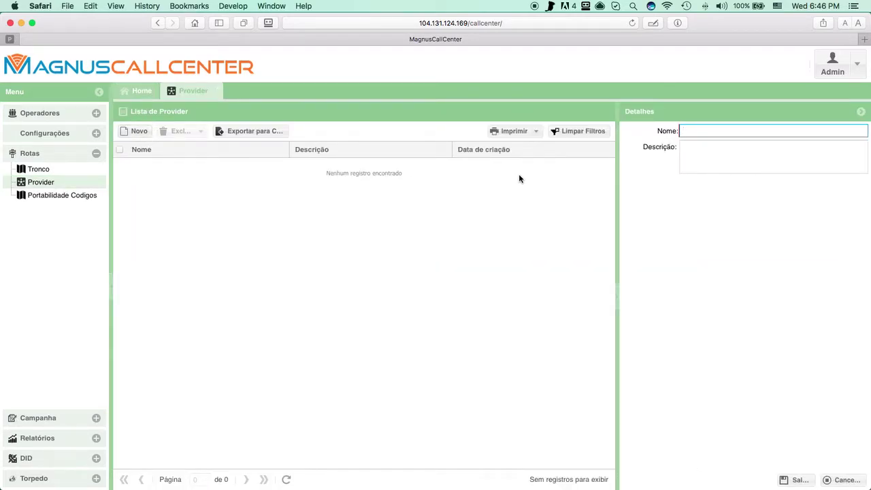
type("Teste")
left_click(795, 479)
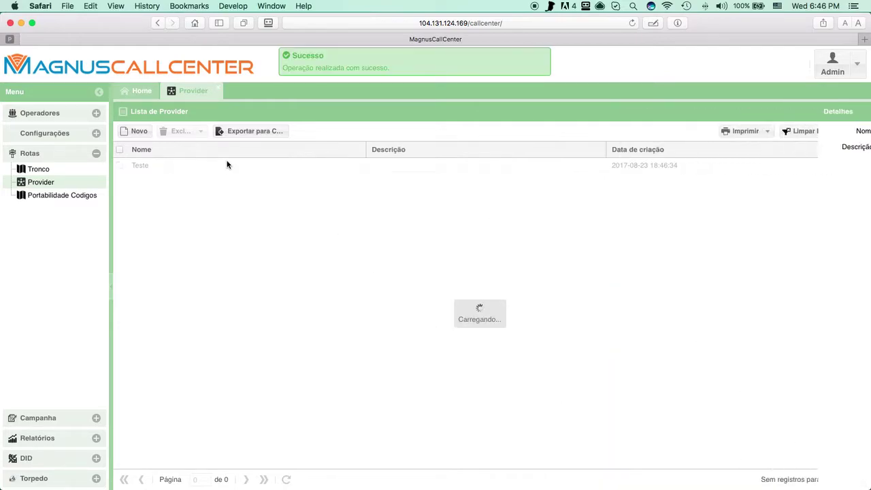
left_click(217, 91)
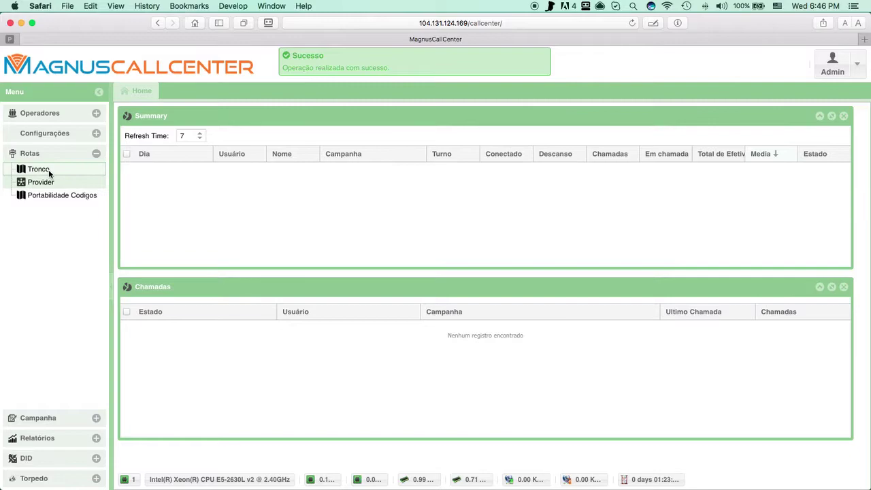
left_click(39, 169)
Step: Create trunk Magnus with provider Teste and host 54.207.81.13, and save it
left_click(233, 130)
left_click(857, 154)
left_click(732, 168)
left_click(717, 166)
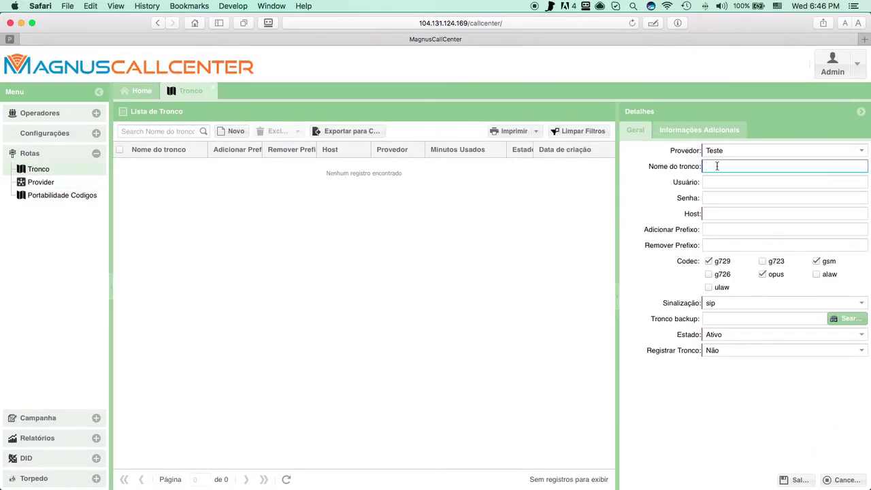
type("Magnus")
key("Tab")
key("Tab")
key("Tab")
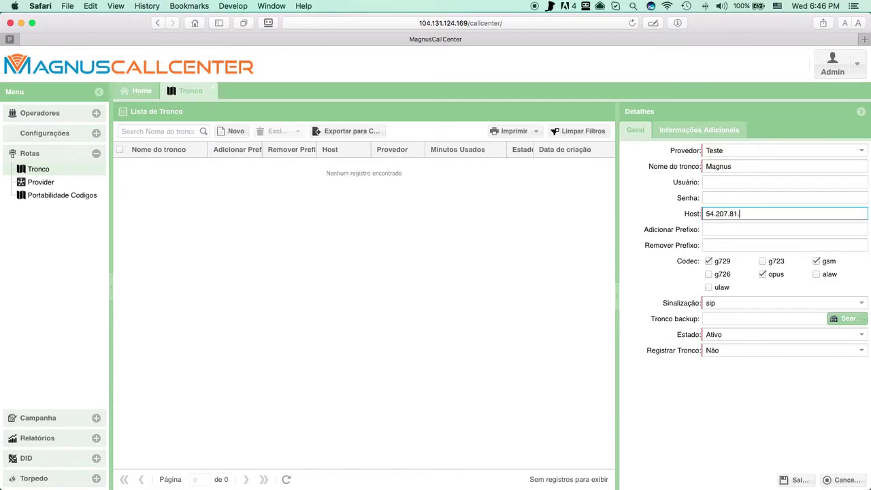
left_click(740, 443)
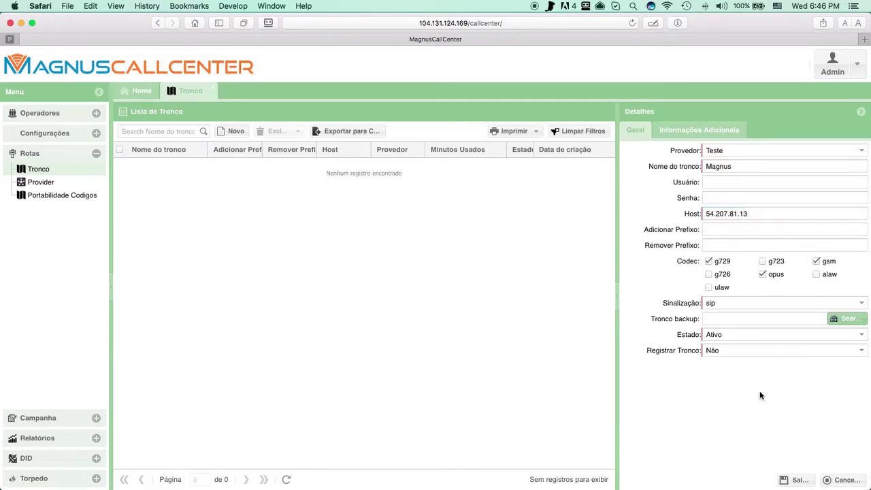
left_click(792, 480)
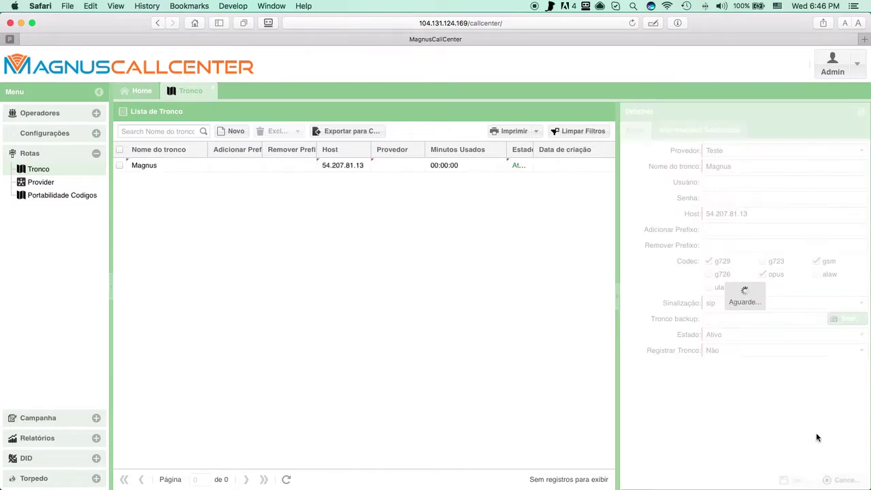
Step: Reopen the saved Magnus trunk's details to verify them
key("super+Tab")
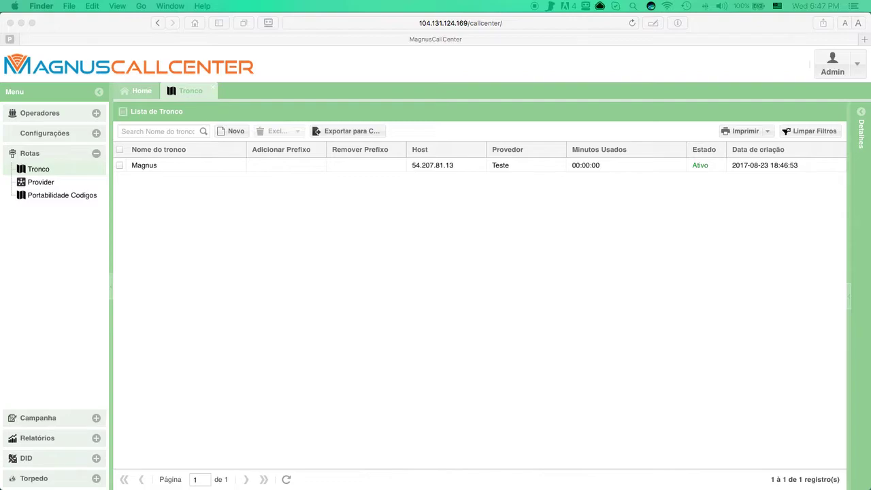
left_click(224, 182)
left_click(216, 165)
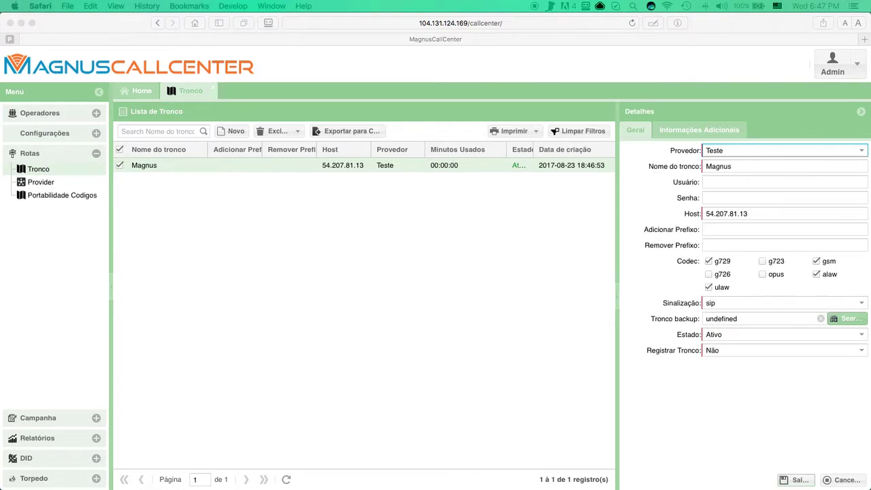
left_click(304, 318)
left_click(38, 417)
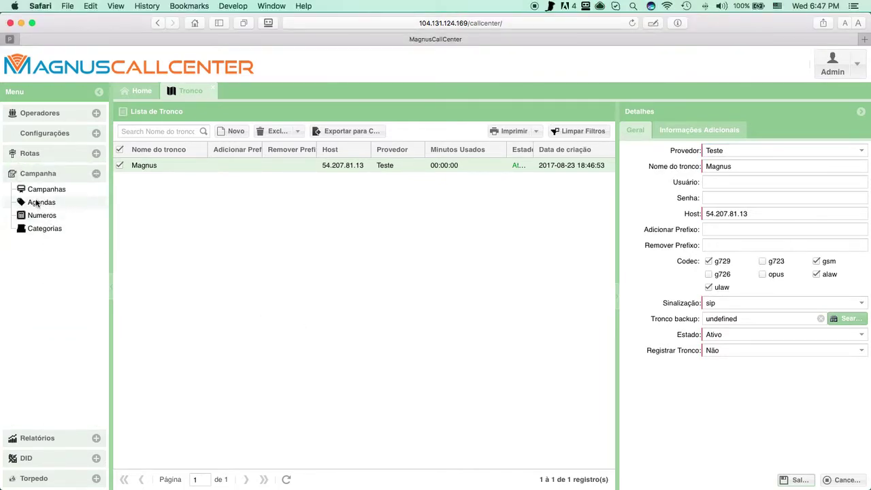
Step: Create an active agenda named teste on the Magnus trunk and save it
left_click(37, 202)
left_click(137, 129)
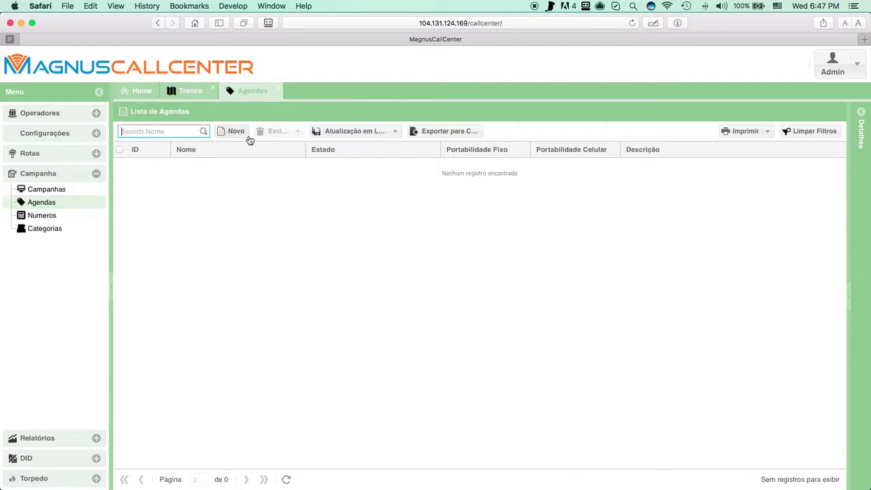
left_click(248, 137)
type("teste")
left_click(864, 145)
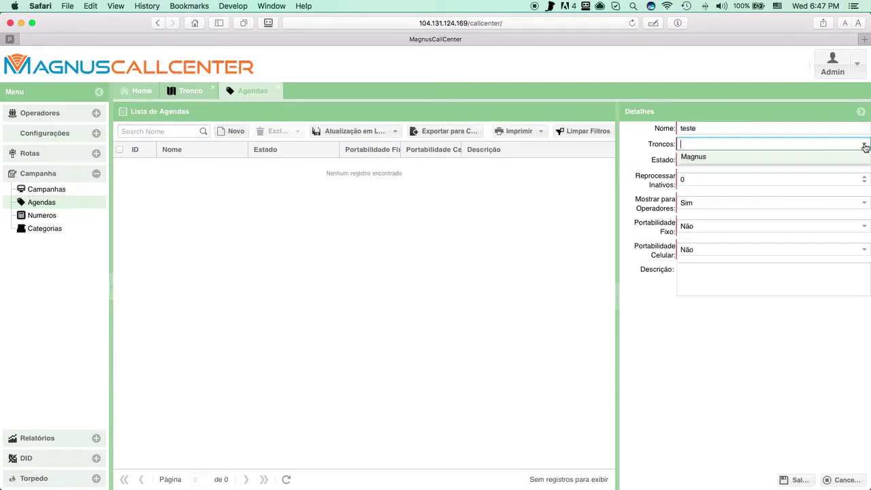
left_click(713, 158)
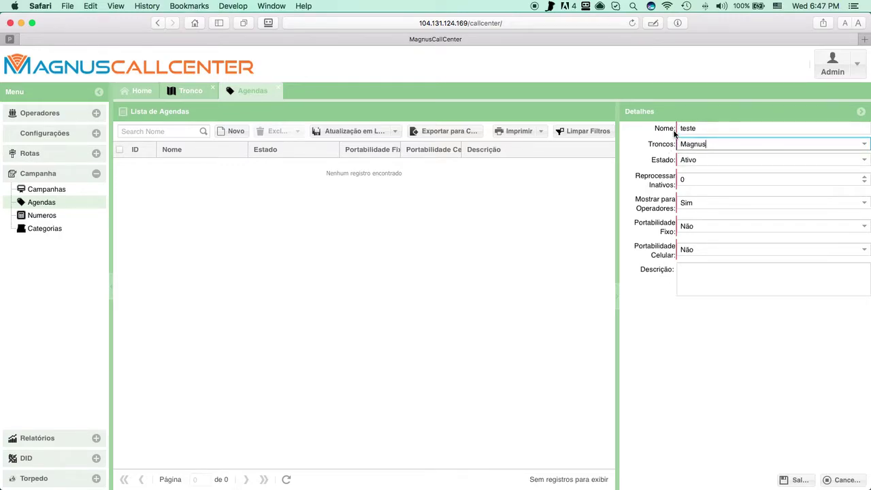
left_click(769, 434)
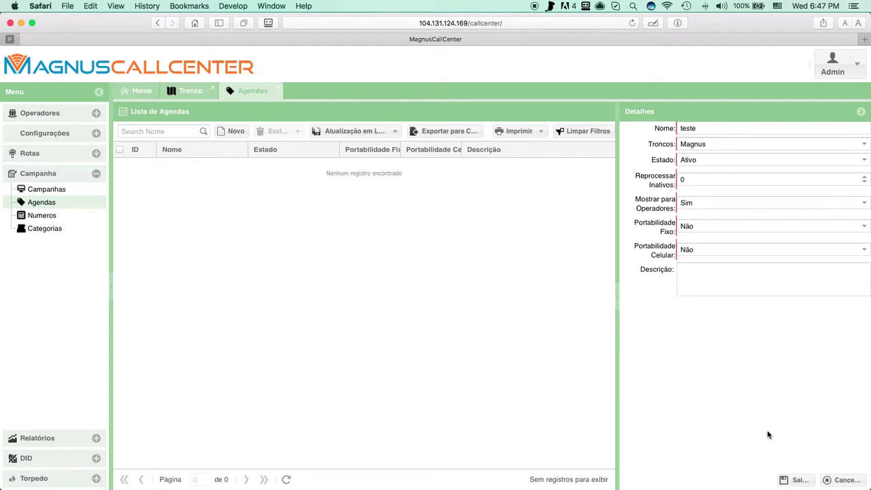
left_click(799, 480)
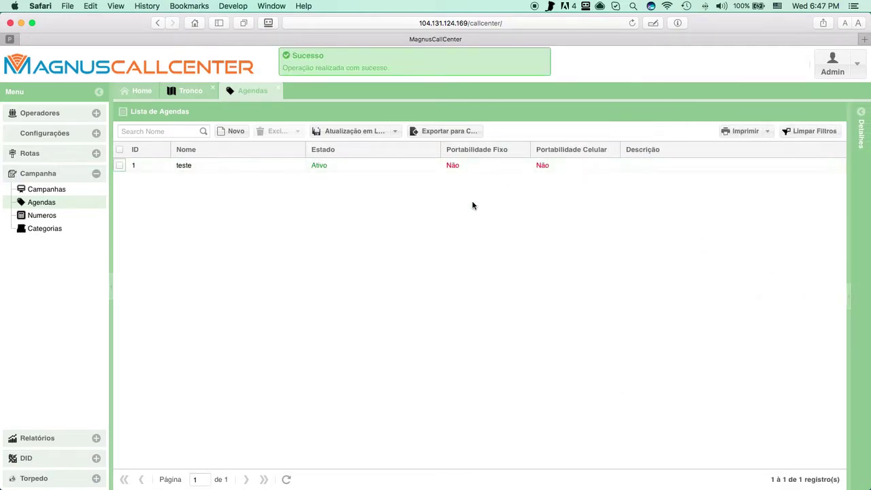
left_click(276, 89)
left_click(46, 189)
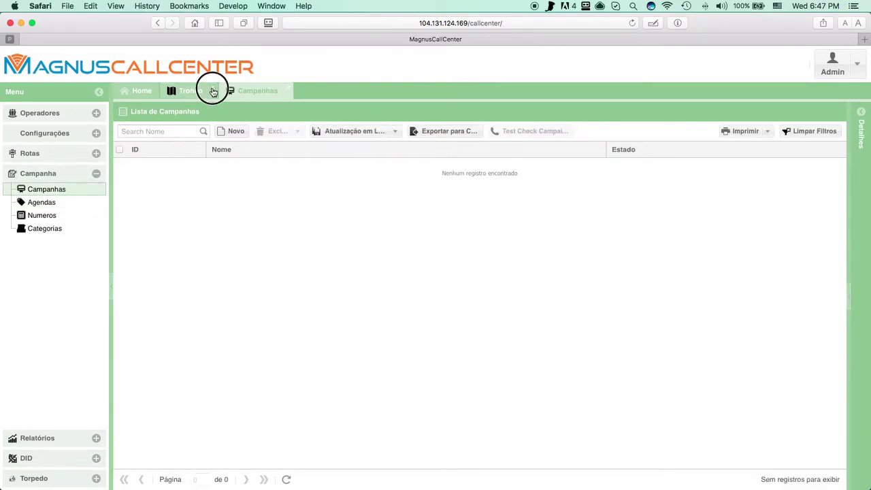
Step: Close the Tronco tab, then create campaign Teste linked to phonebook teste and save it
left_click(213, 92)
left_click(231, 130)
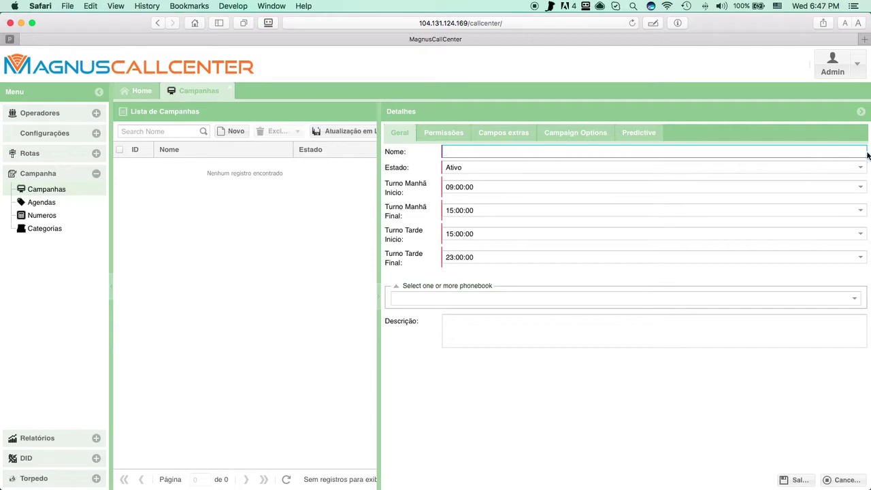
type("Teste")
left_click(492, 386)
left_click(712, 298)
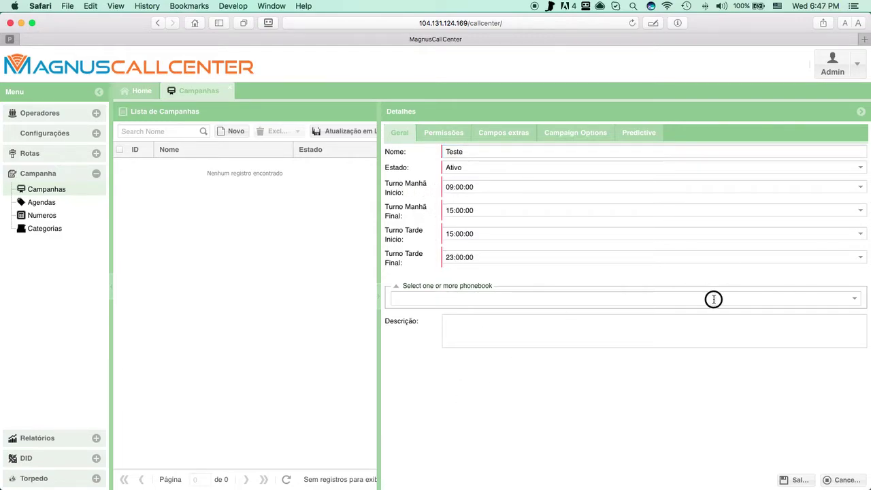
left_click(466, 317)
left_click(429, 374)
left_click(795, 479)
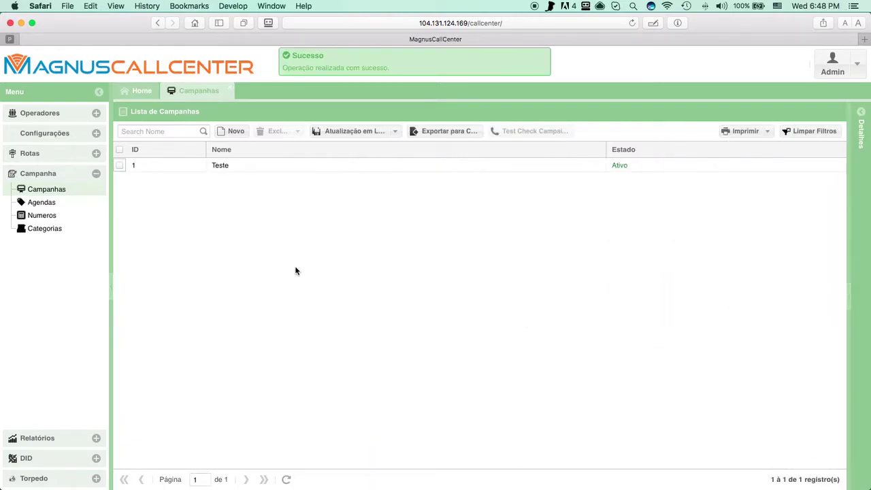
Step: Open the Teste campaign's Permissões tab
left_click(244, 167)
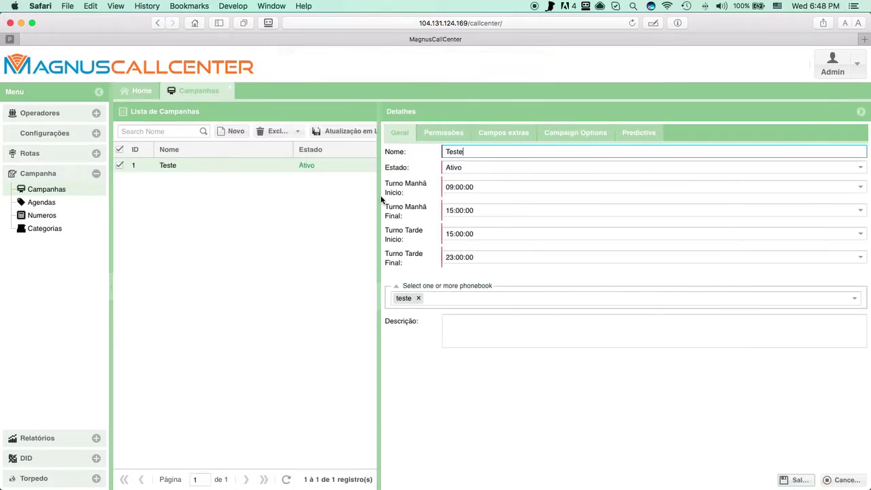
left_click(443, 133)
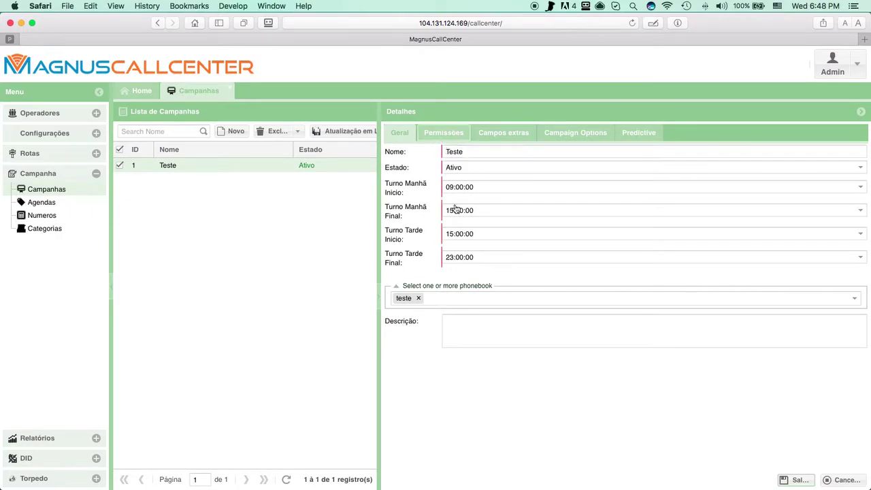
scroll(499, 352, "down", 15)
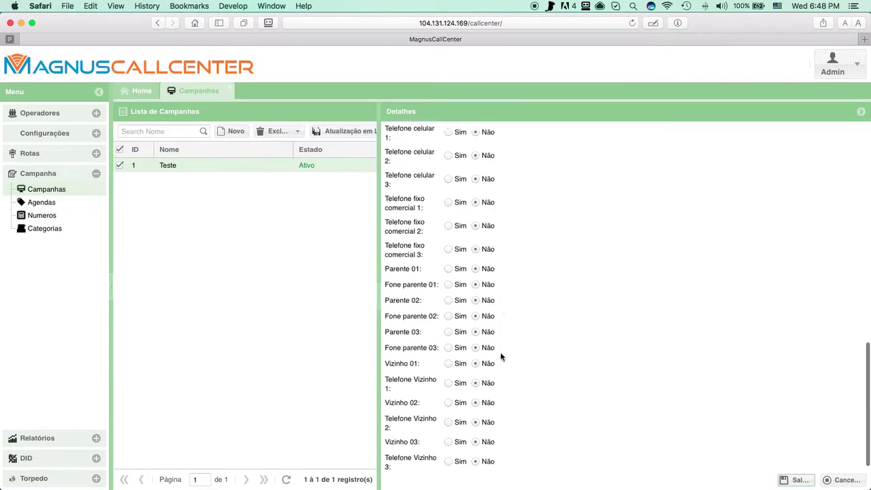
scroll(443, 265, "up", 15)
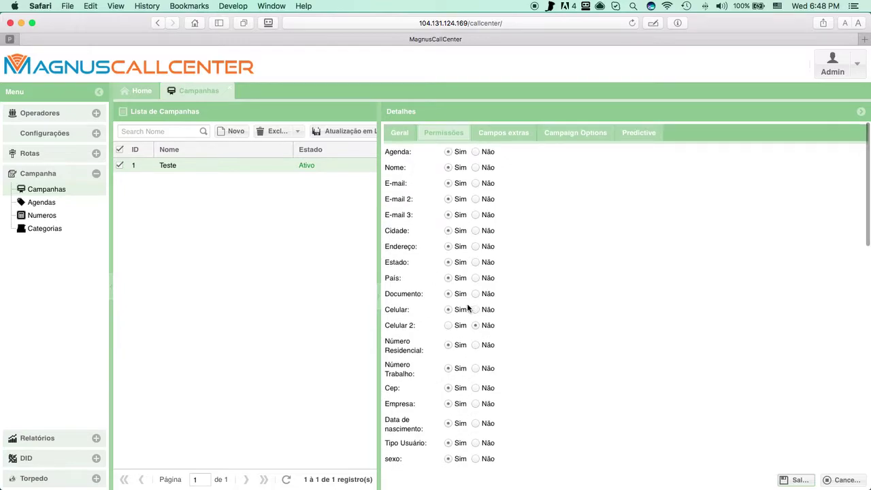
scroll(469, 306, "down", 3)
scroll(460, 328, "down", 3)
scroll(464, 216, "down", 1)
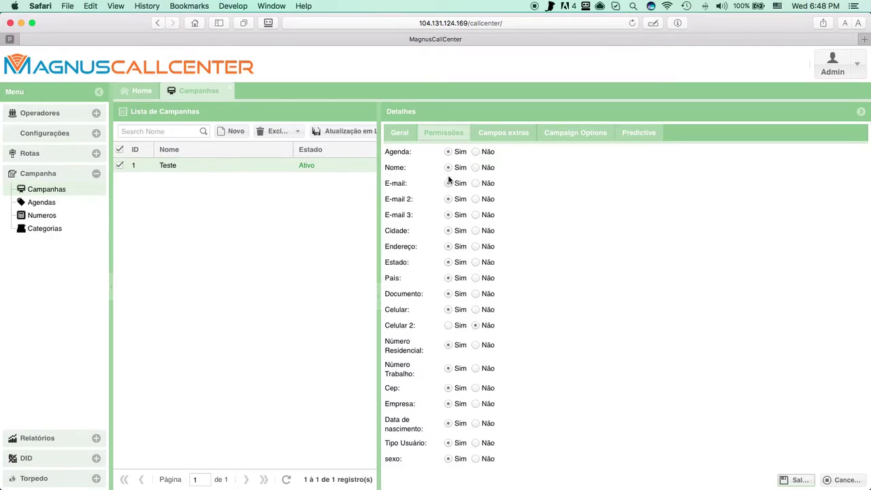
Step: Set E-mail 2, E-mail 3, Cidade, Endereço, Documento, Celular, phone numbers, Cep, Empresa and birth date to Não
left_click(478, 199)
left_click(475, 215)
left_click(476, 232)
left_click(476, 247)
left_click(474, 293)
left_click(474, 309)
left_click(475, 345)
left_click(476, 368)
left_click(476, 388)
left_click(476, 404)
left_click(475, 423)
Step: Set Tipo Usuário, sexo, Idade and Profissão to Não and save the permissions
scroll(491, 444, "down", 2)
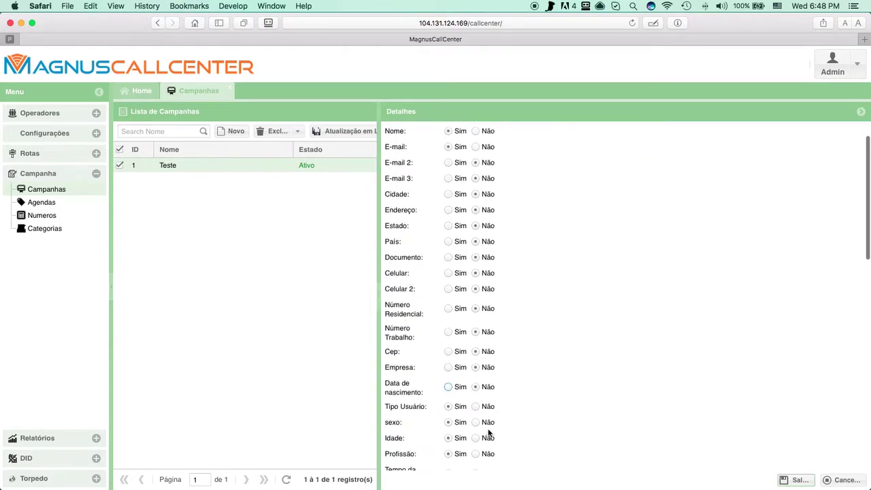
left_click(476, 407)
left_click(475, 422)
scroll(475, 425, "down", 5)
left_click(476, 347)
left_click(476, 363)
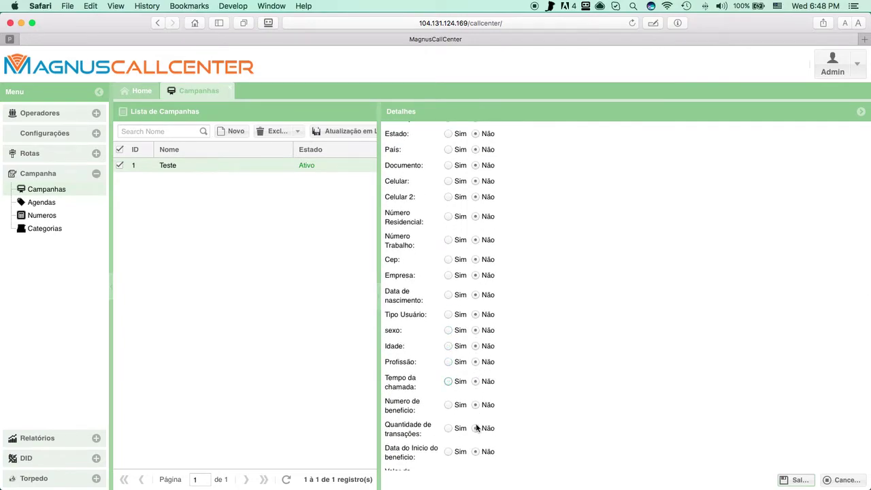
scroll(476, 426, "down", 15)
scroll(478, 420, "down", 10)
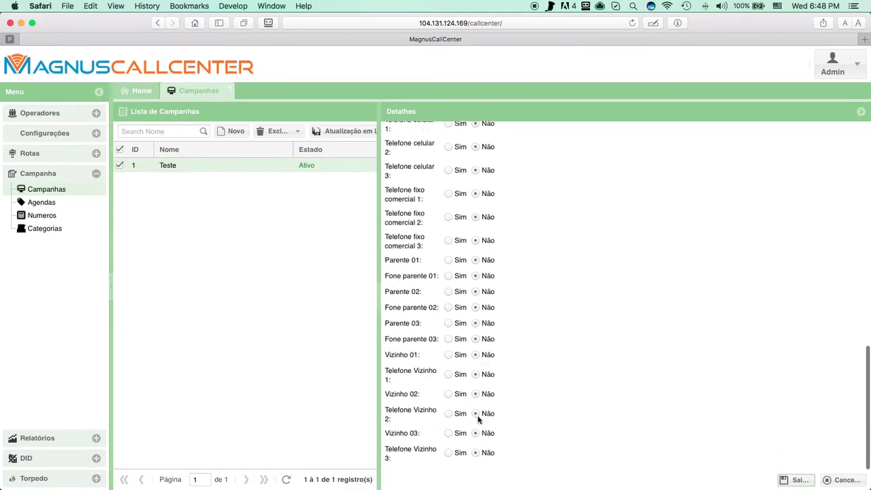
left_click(798, 479)
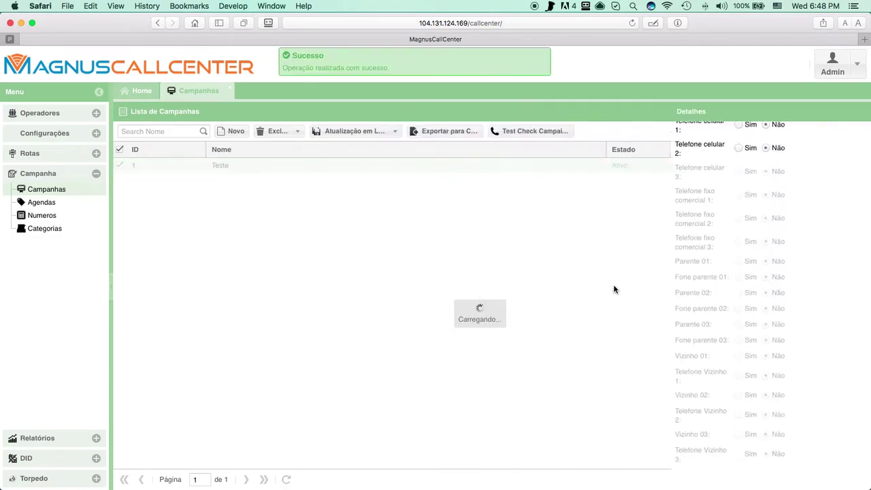
Step: Assign the Teste campaign to the operator and save the record
left_click(71, 114)
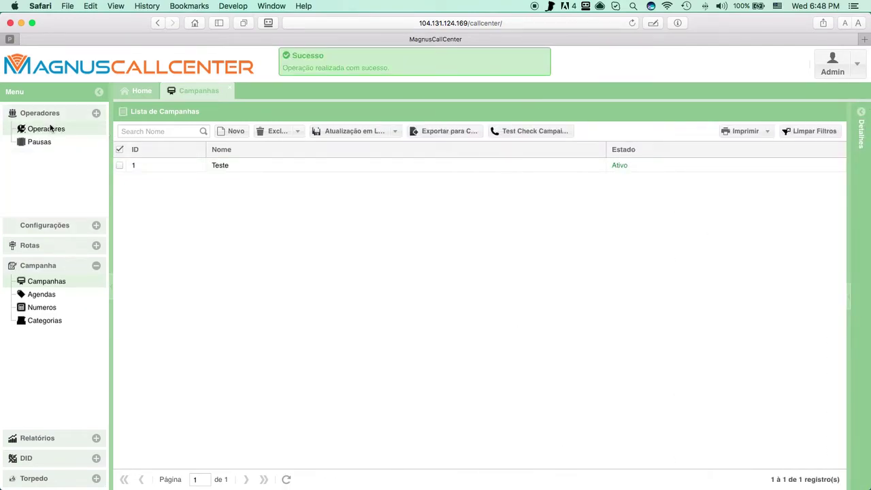
left_click(46, 128)
left_click(153, 179)
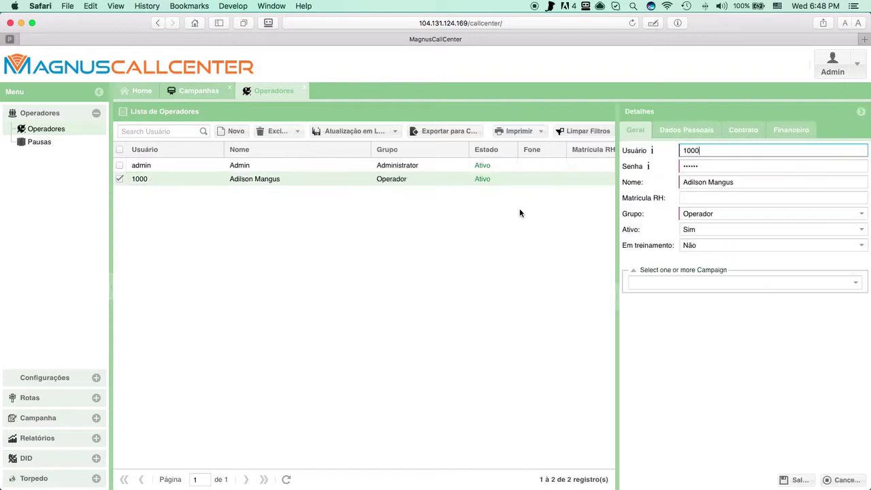
left_click(710, 283)
left_click(684, 302)
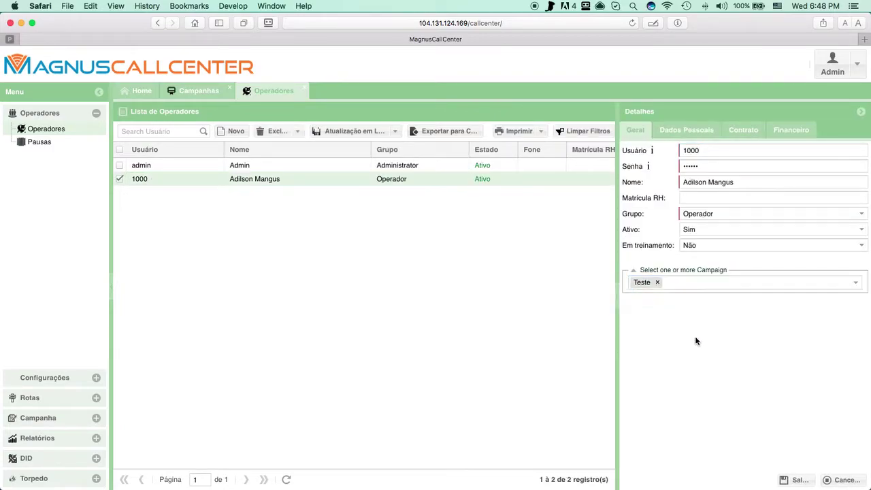
left_click(797, 479)
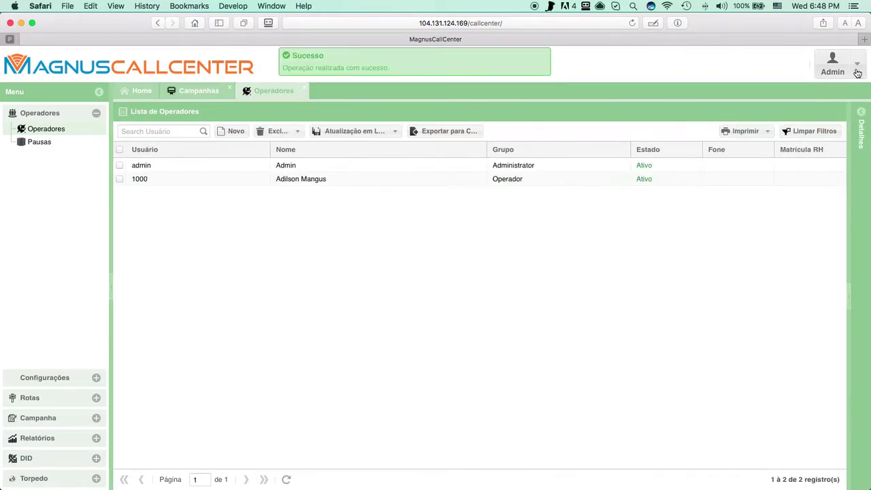
Step: Log out of the admin account via Admin > Sair and confirm
left_click(832, 65)
left_click(823, 103)
left_click(426, 285)
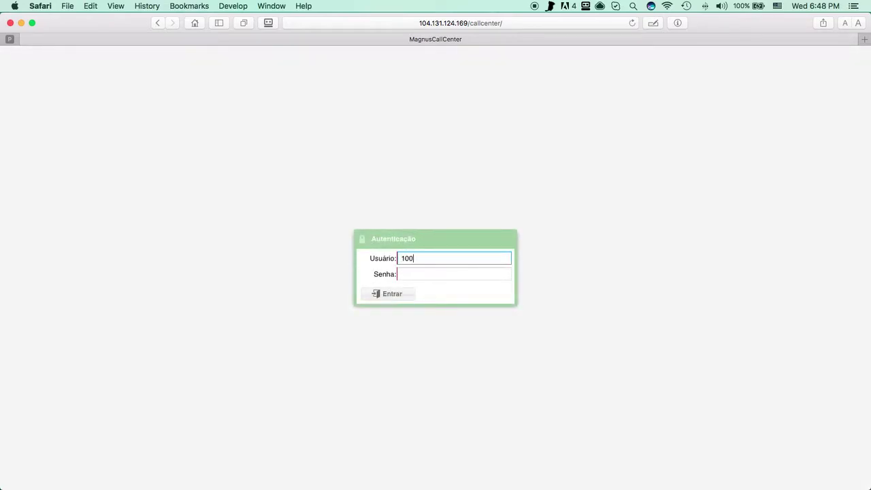
Step: Log in with the operator's username and password
left_click(449, 273)
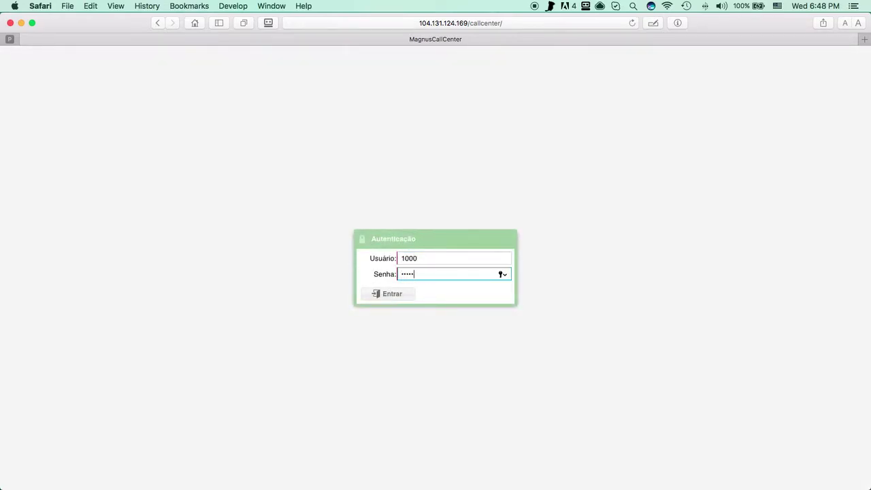
key("Return")
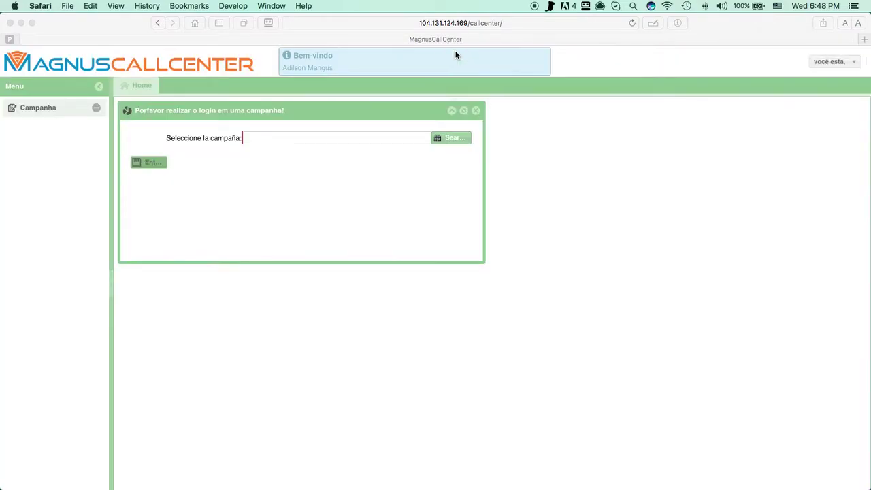
left_click(475, 374)
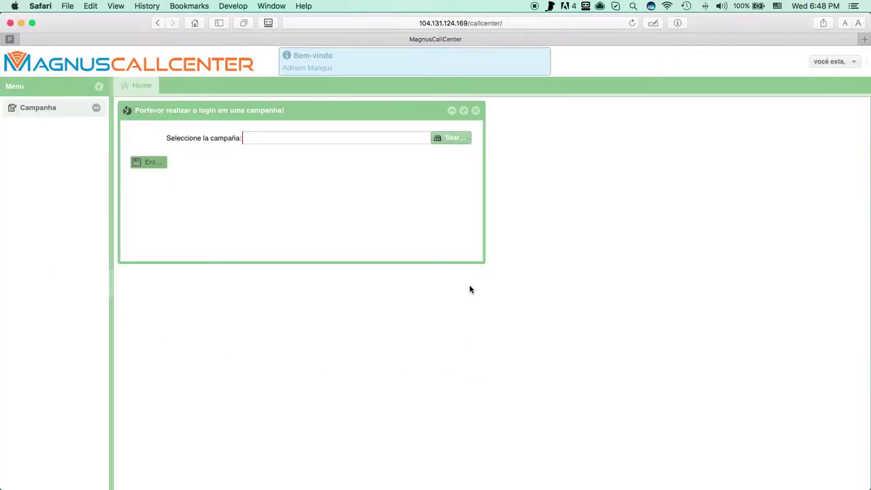
Step: Pick the Teste campaign, enter it, and decline Safari's save-password prompt
left_click(442, 138)
double_click(278, 190)
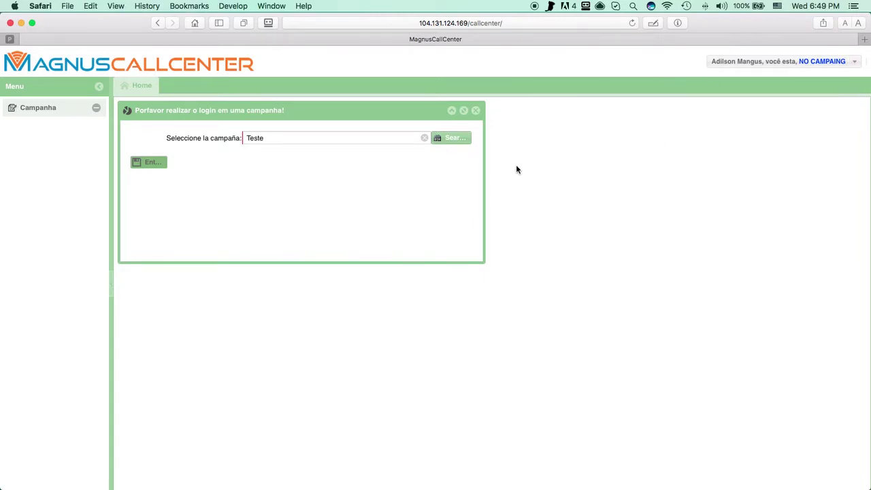
scroll(260, 195, "up", 5)
scroll(261, 195, "down", 5)
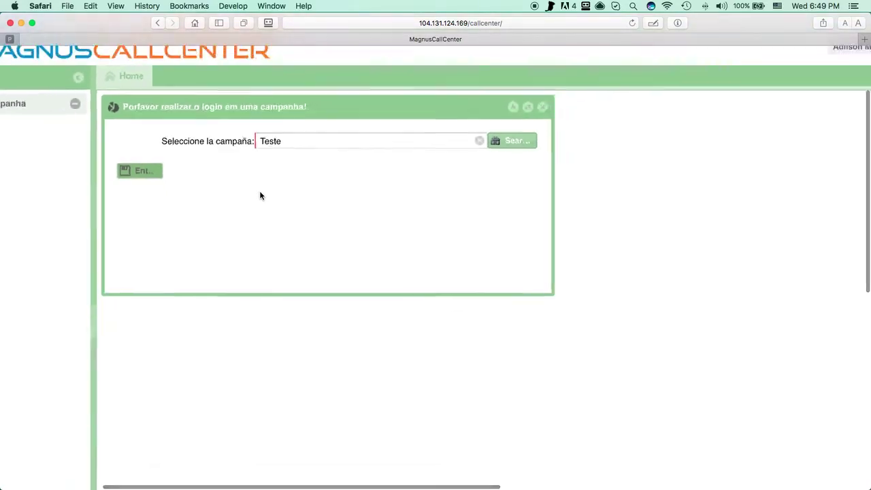
left_click(163, 166)
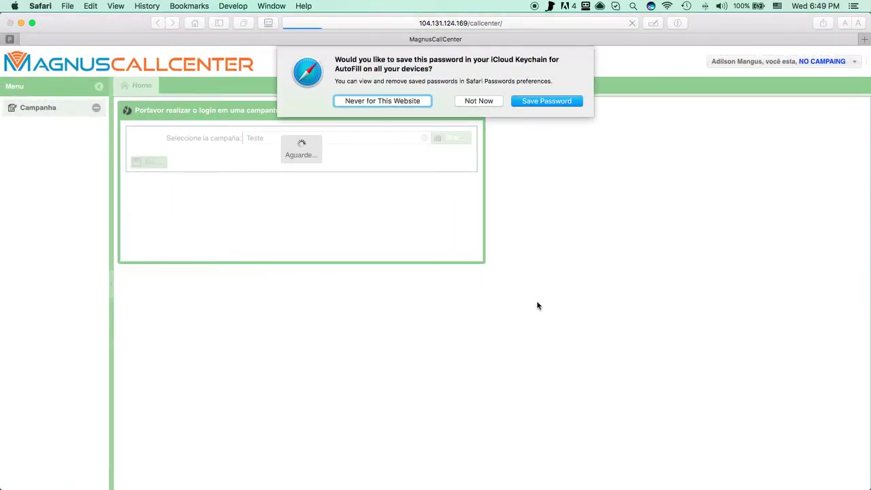
left_click(478, 101)
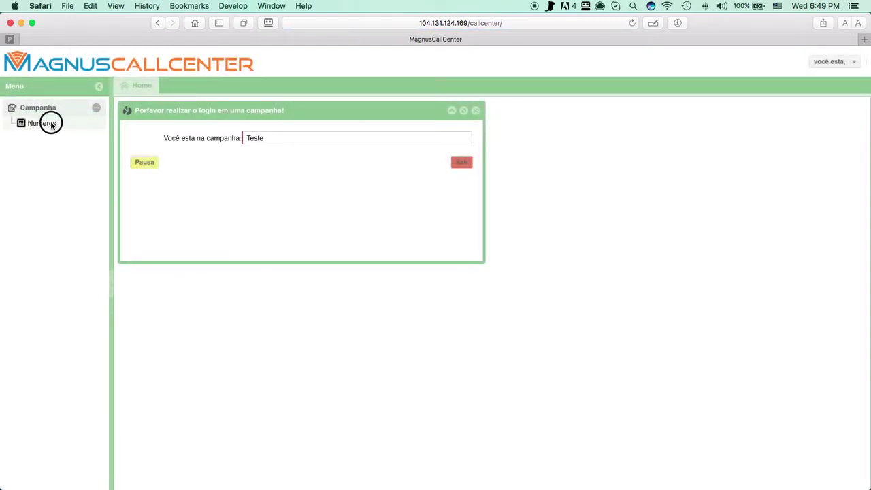
Step: Open a blank new-number form in Numeros and view its Informações Adicionais and Geral tabs
left_click(47, 124)
left_click(231, 125)
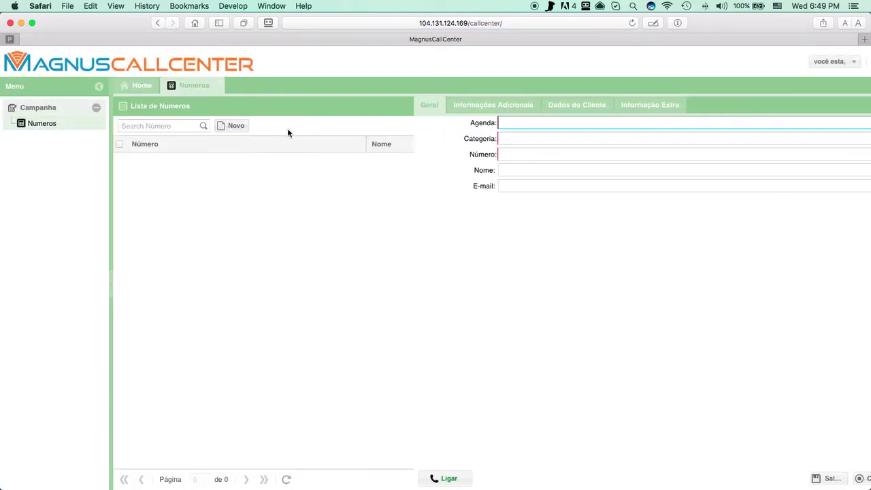
left_click(460, 111)
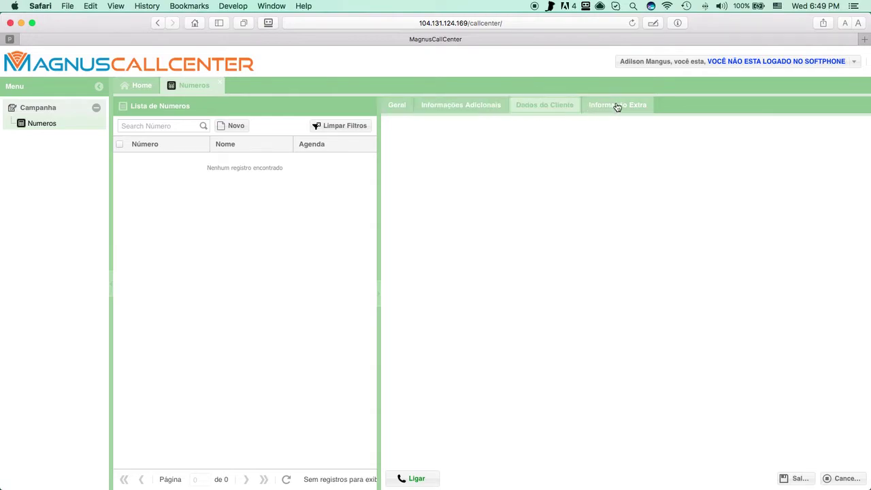
left_click(400, 108)
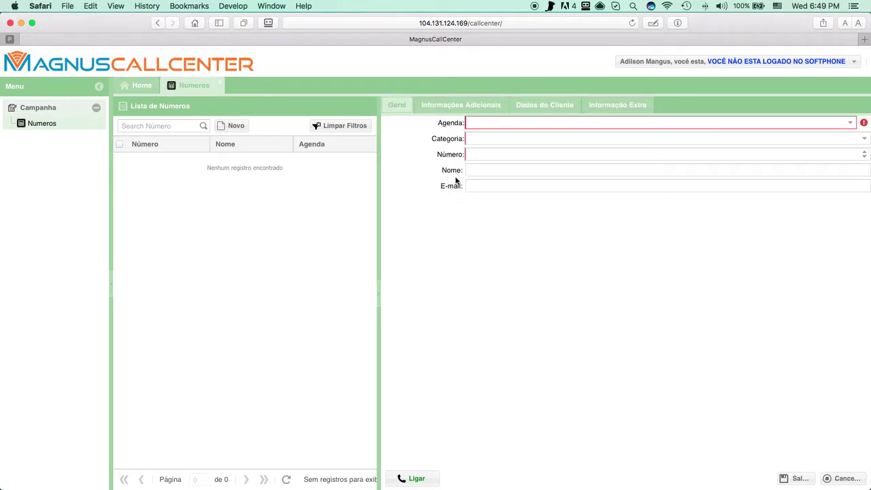
Step: Log out of the operator session with Sair, confirming Sim
left_click(854, 63)
left_click(632, 89)
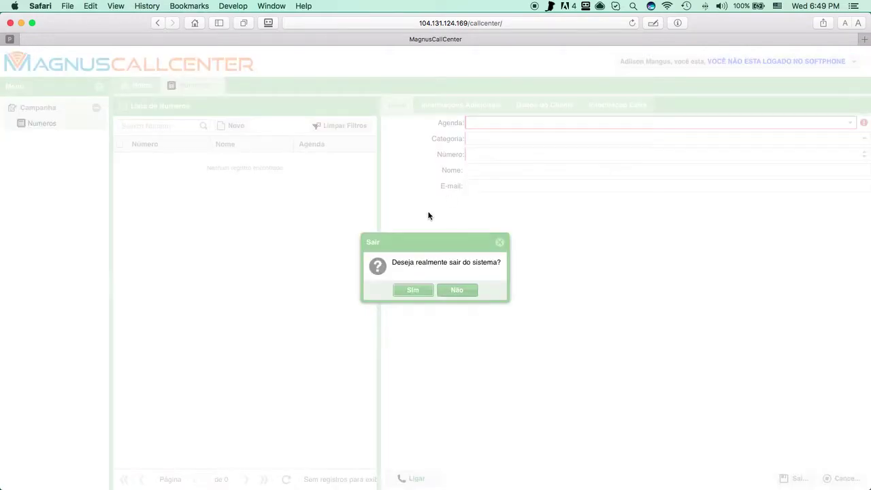
left_click(408, 288)
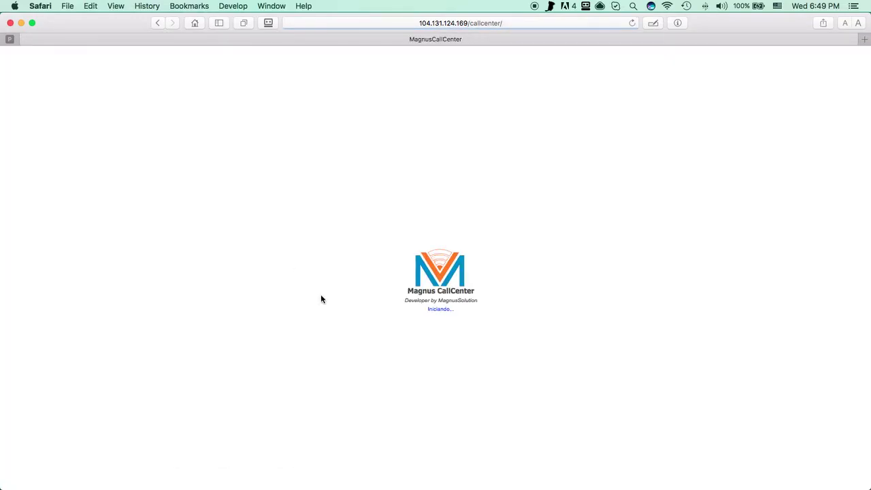
Step: Sign in as administrator, dismiss the RoboForm save prompt, and expand the Campanha menu
type("n")
key("Tab")
type("ma")
key("Return")
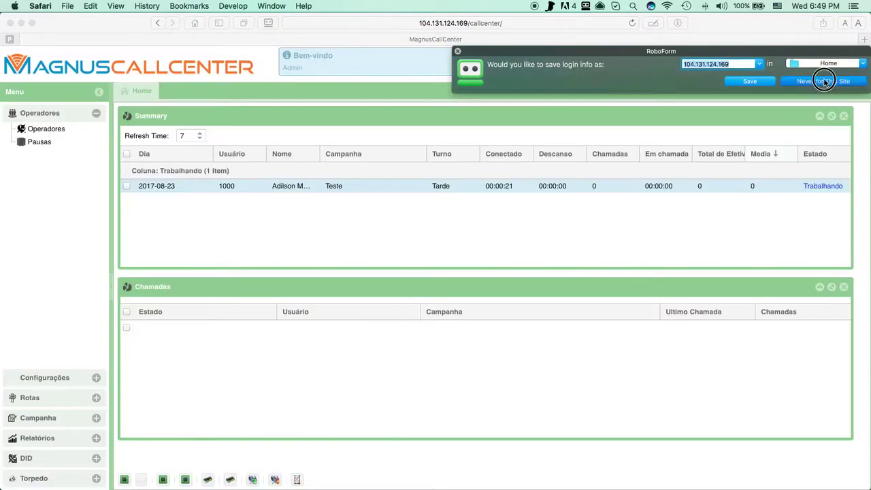
left_click(824, 79)
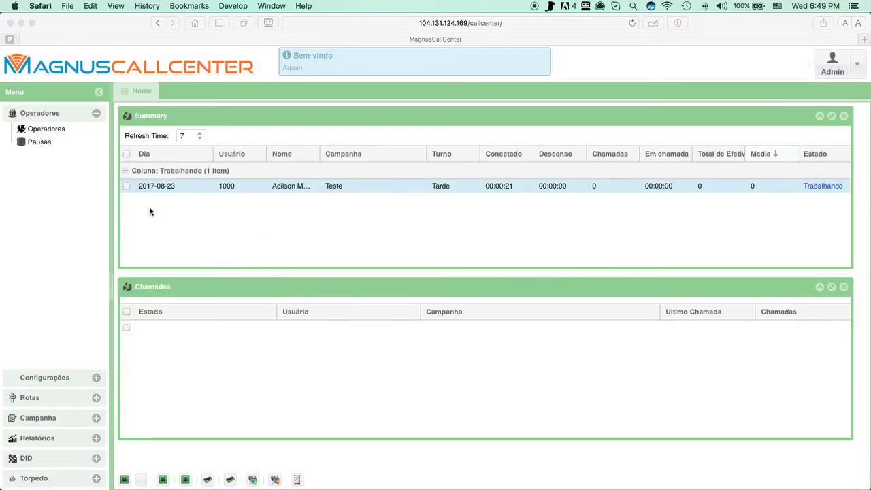
left_click(43, 420)
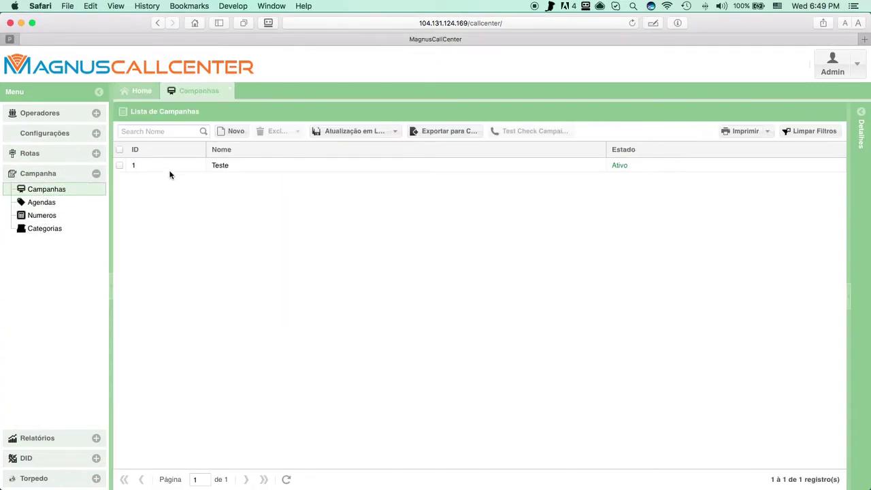
Step: Open campaign Teste and set the Cidade field to Sim under Permissões
left_click(205, 167)
left_click(445, 132)
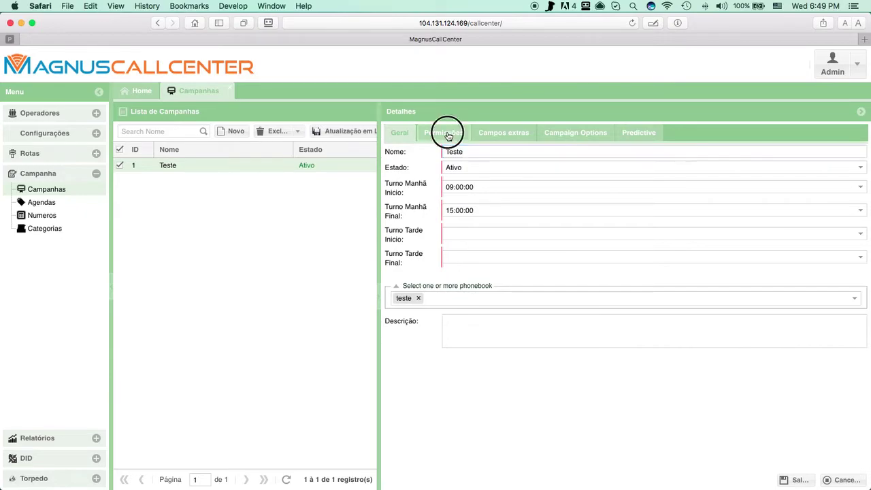
left_click(447, 231)
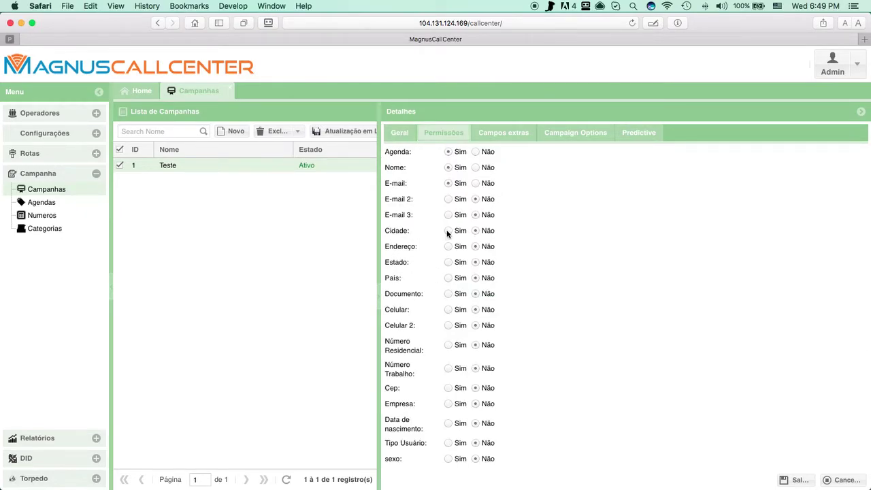
left_click(795, 479)
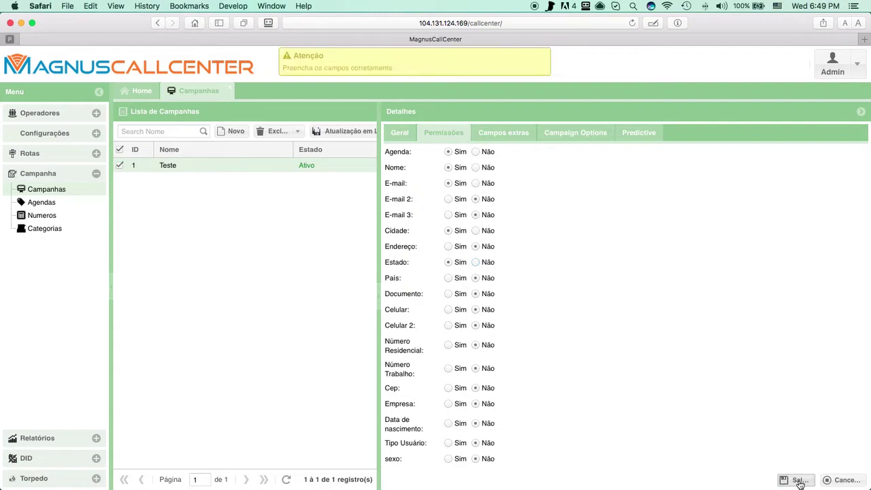
Step: Set Teste's afternoon shift to 15:00:00–20:30:00 under Geral and save the campaign
left_click(399, 133)
left_click(472, 233)
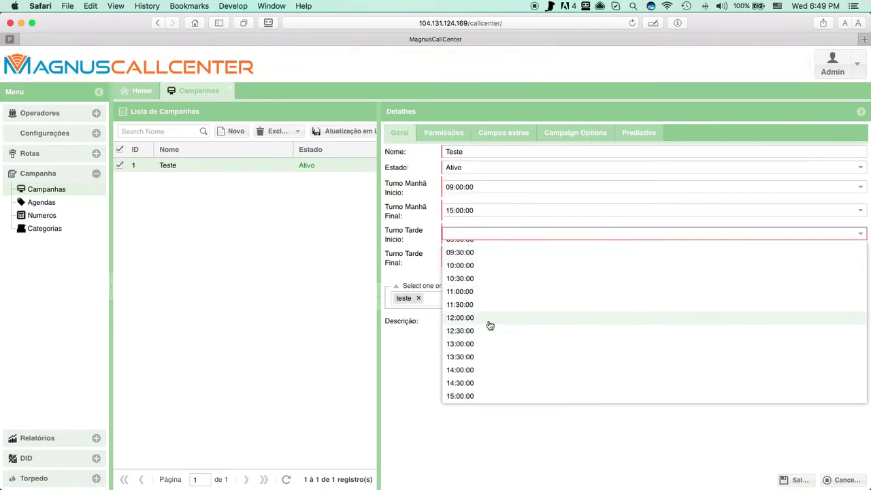
left_click(463, 395)
left_click(469, 255)
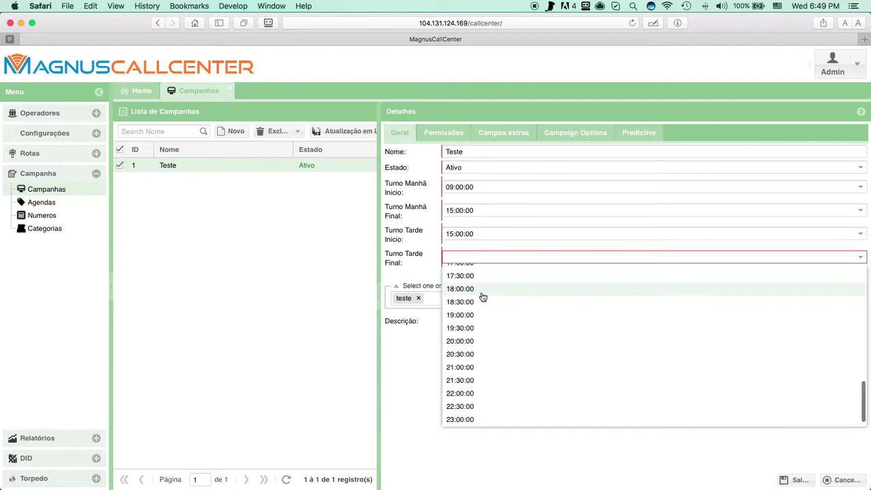
left_click(468, 352)
left_click(811, 480)
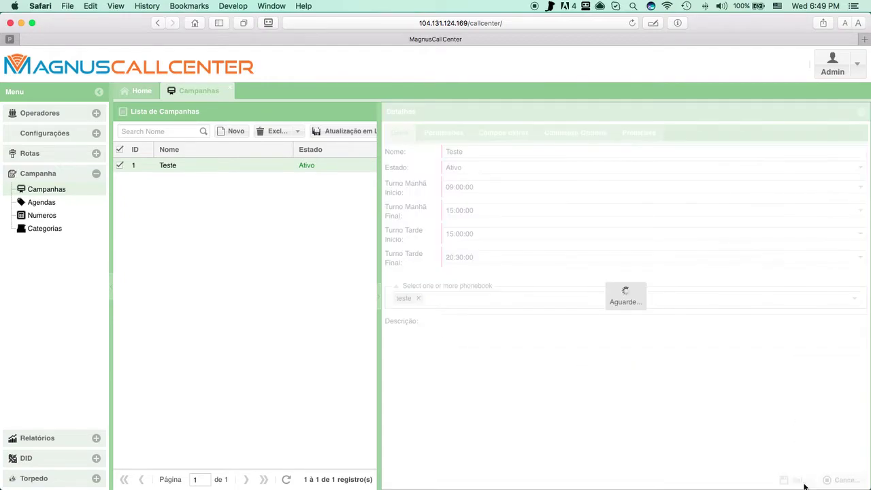
Step: Log out of the admin session and decline saving the browser password
left_click(831, 68)
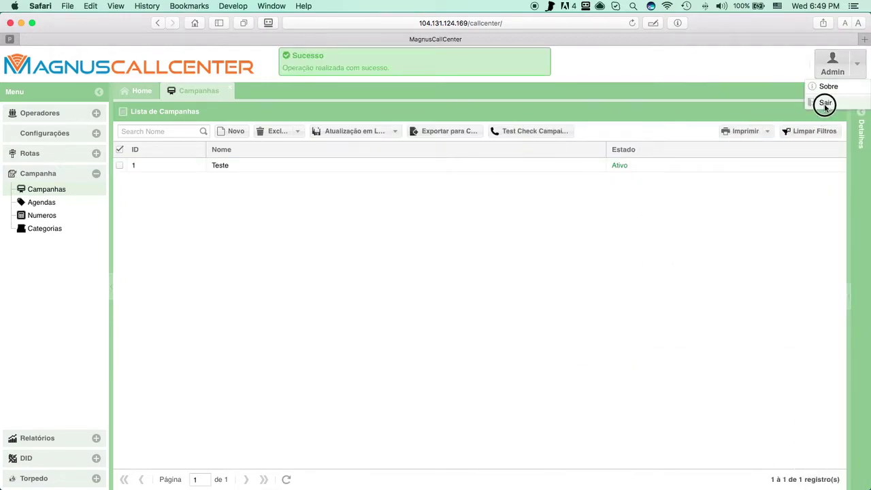
left_click(828, 102)
left_click(409, 290)
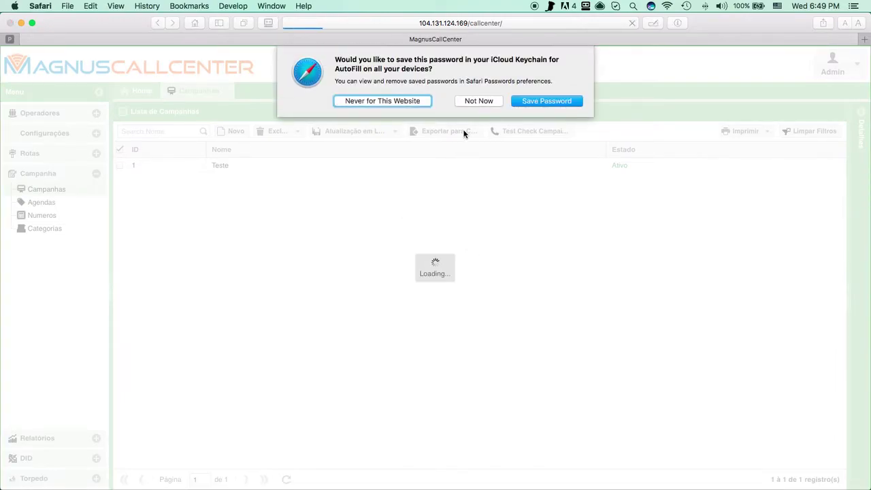
left_click(379, 101)
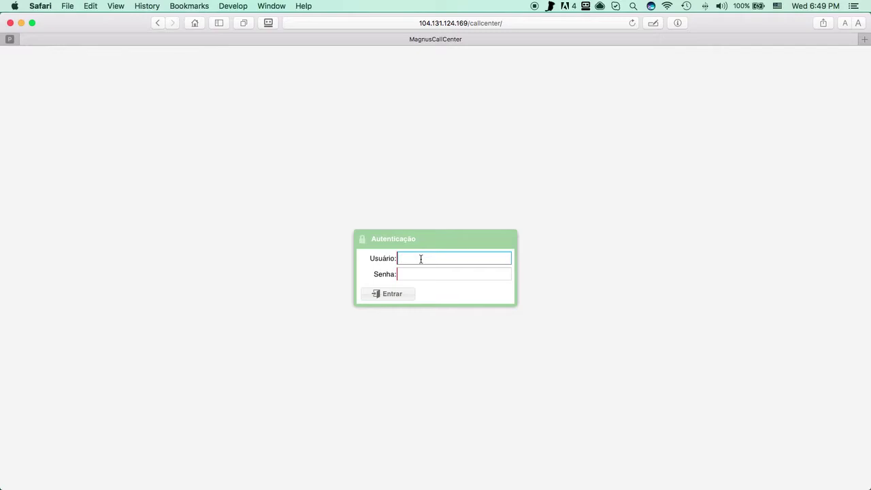
Step: Sign in as the operator and start a new record in the Numeros list
key("Tab")
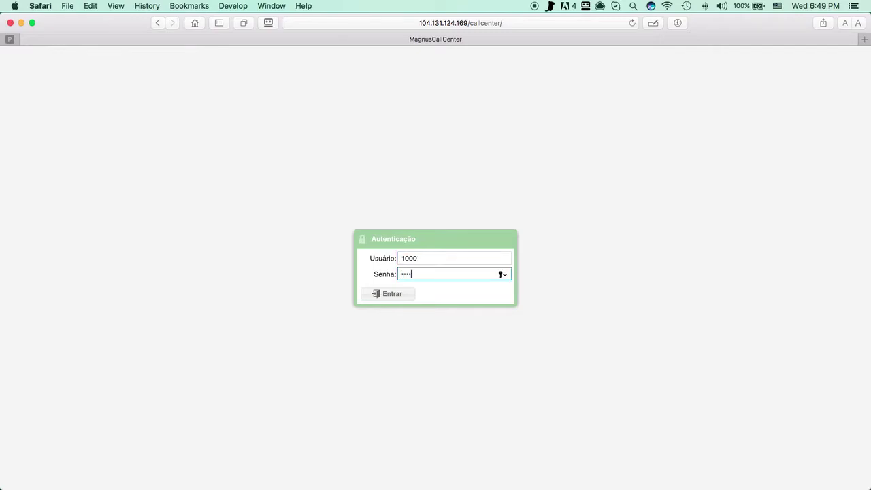
key("Return")
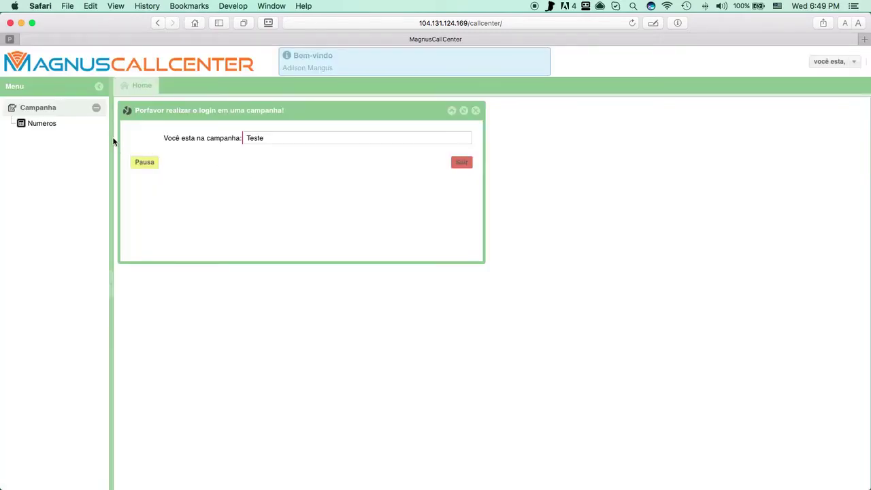
left_click(42, 123)
left_click(224, 130)
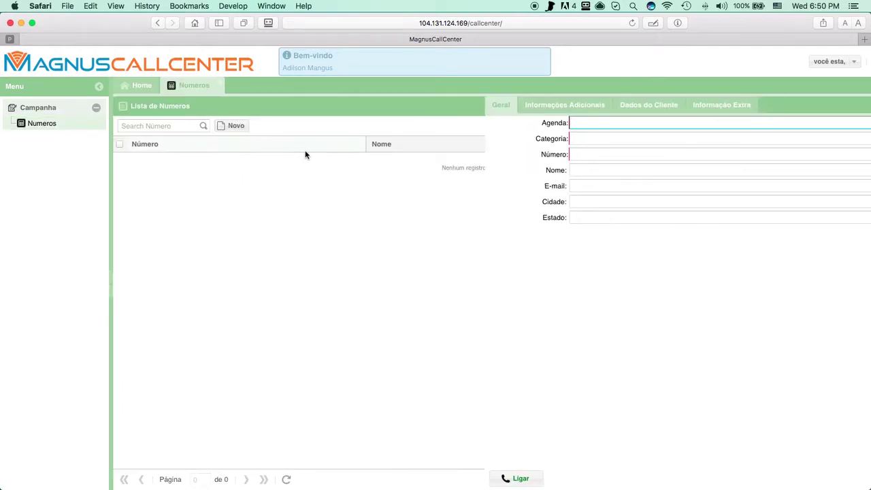
left_click(458, 202)
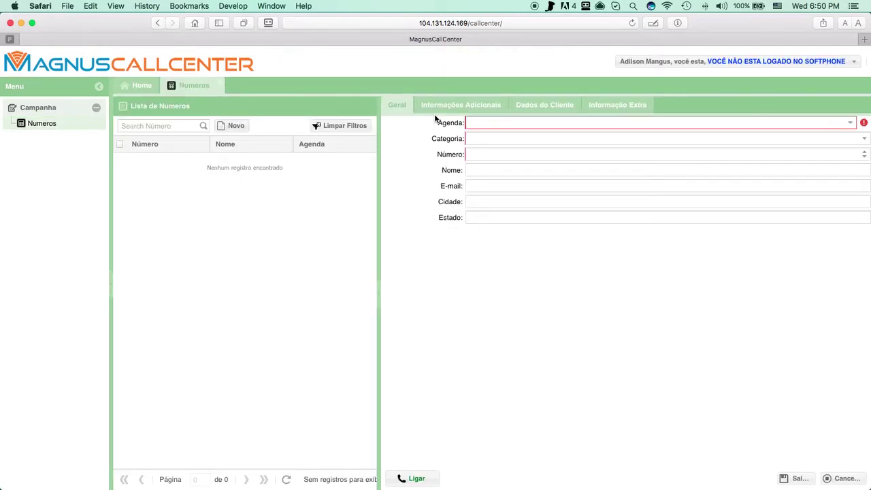
Step: Browse the new-number form's additional, customer data and extra information tabs, ending on Geral
left_click(476, 107)
left_click(544, 107)
left_click(594, 109)
left_click(475, 109)
left_click(396, 106)
left_click(526, 107)
left_click(604, 110)
left_click(447, 107)
left_click(403, 105)
Step: Log out of the operator session and sign back in as administrator
left_click(761, 62)
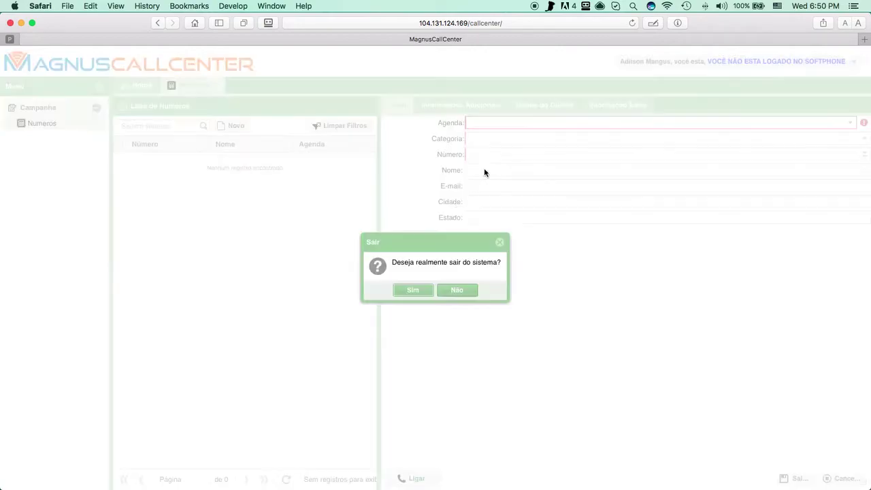
left_click(409, 289)
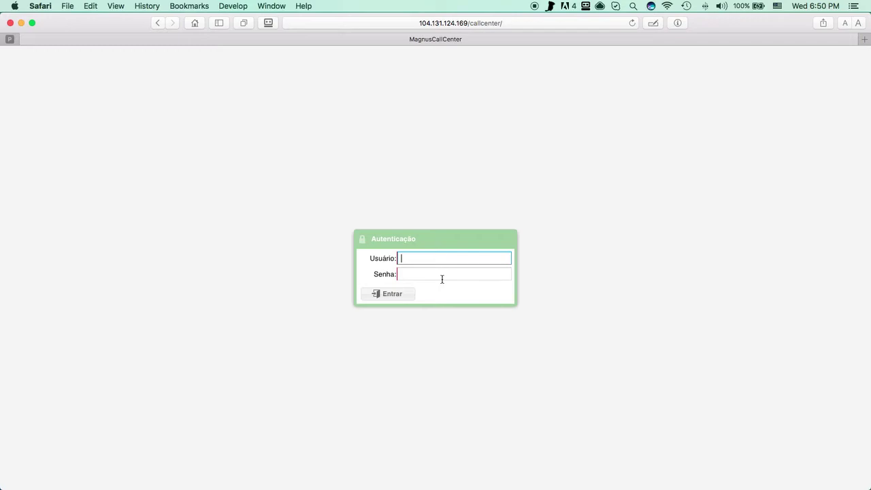
type("in")
key("Tab")
type("m")
key("Return")
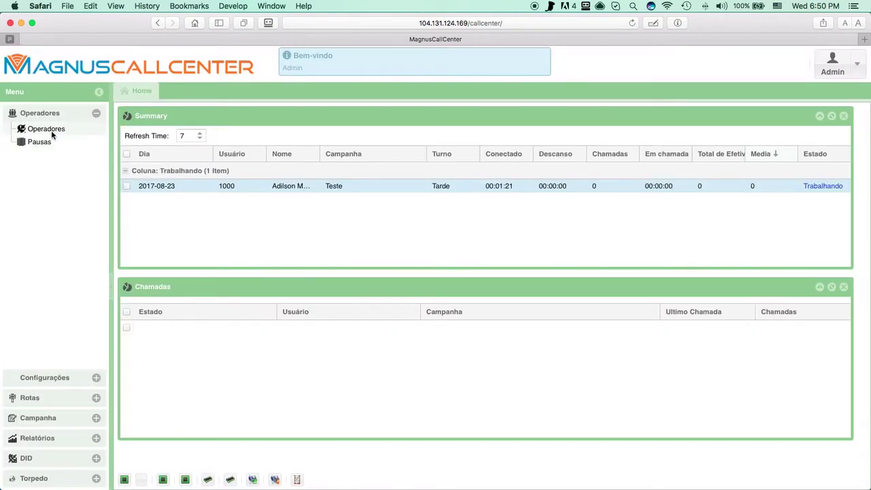
Step: View the Operadores list, then open the Campanha > Numeros list
left_click(52, 133)
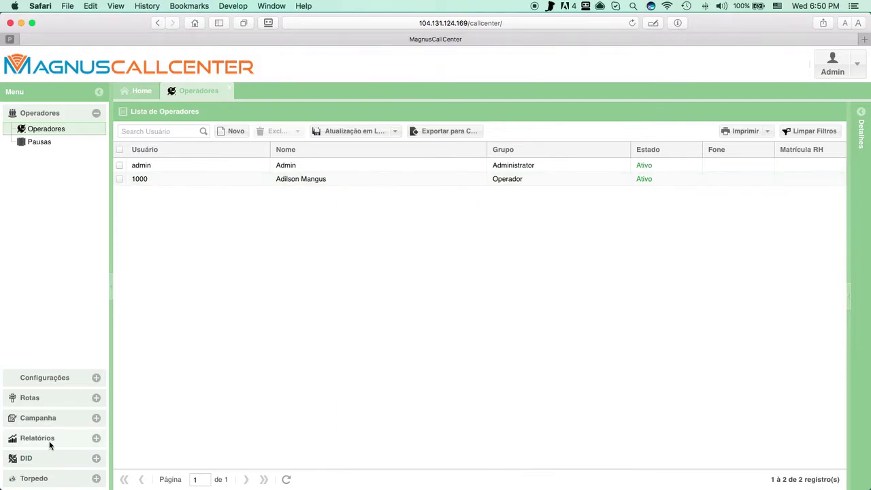
left_click(48, 417)
left_click(42, 215)
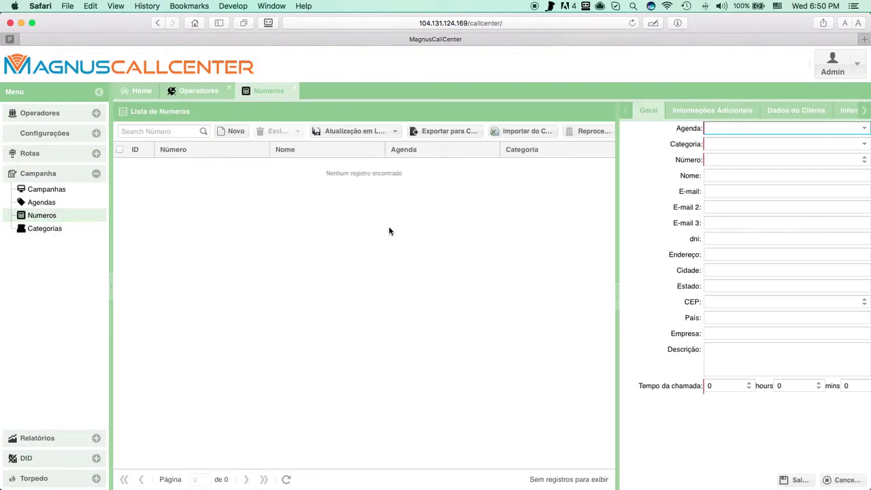
key("super+Tab")
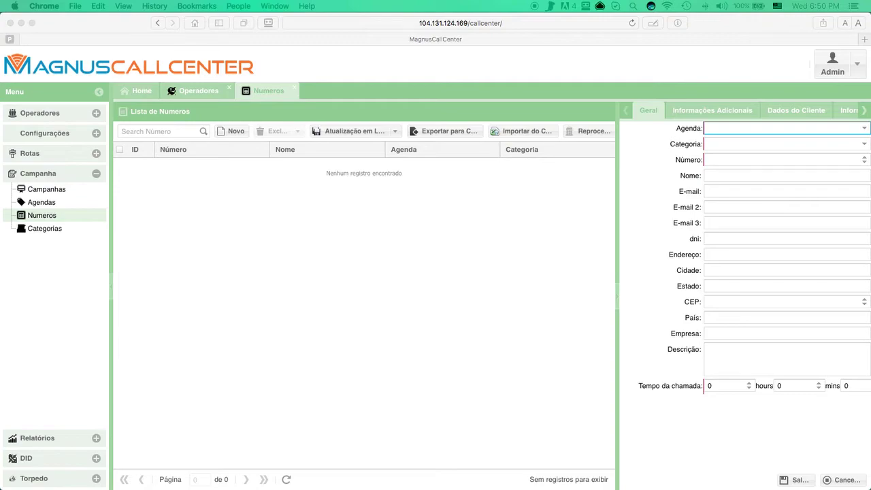
Step: Copy the call center URL and arrange the Chrome window beside Safari
left_click(411, 23)
key("super+a")
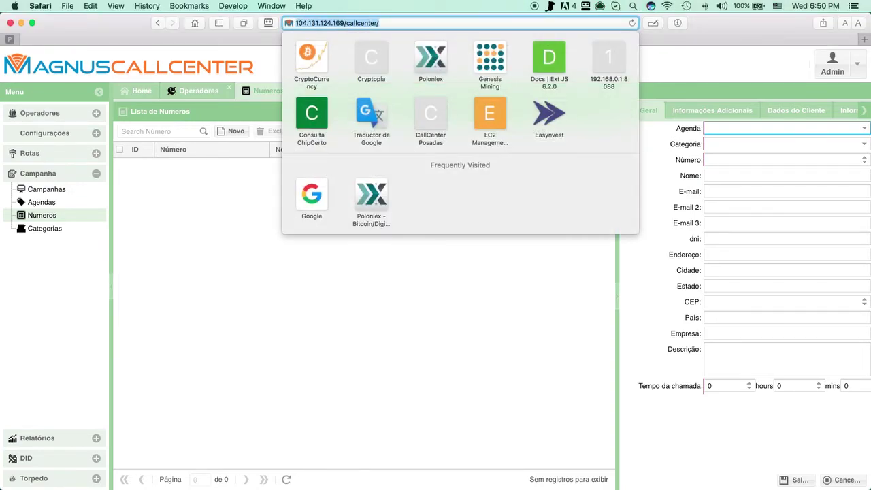
key("super+Tab")
left_click_drag(870, 43, 375, 15)
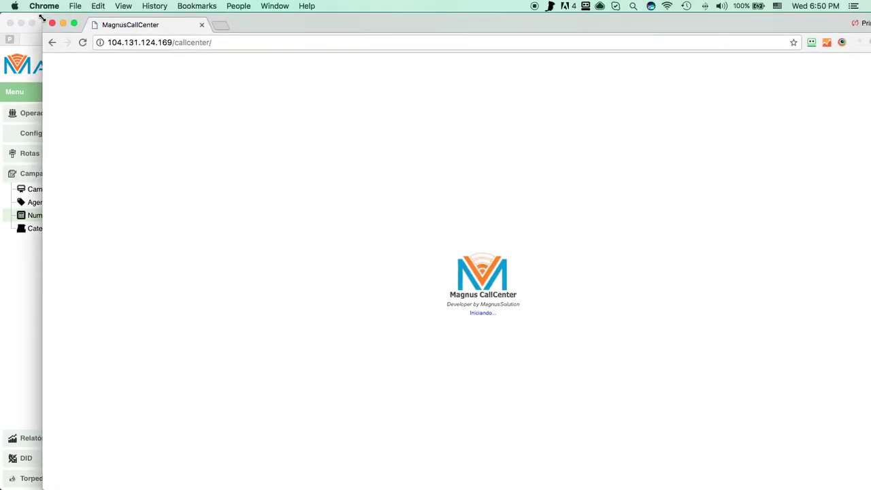
left_click_drag(121, 60, 249, 26)
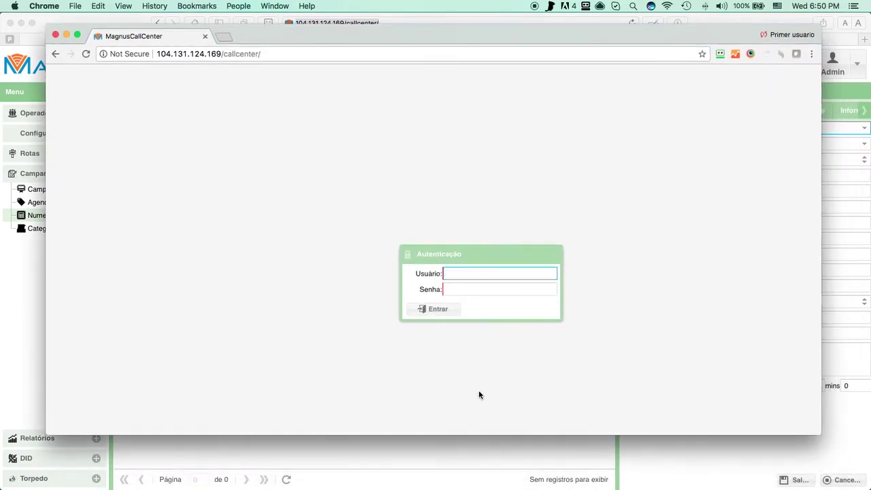
Step: Sign in as the operator in Chrome, decline Smart Lock, and open the Numeros list
left_click(500, 289)
key("Return")
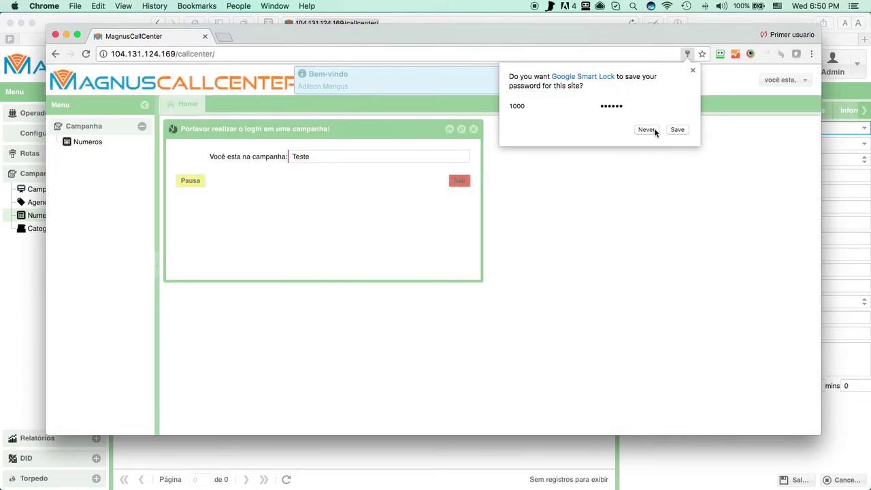
left_click(655, 130)
left_click(91, 142)
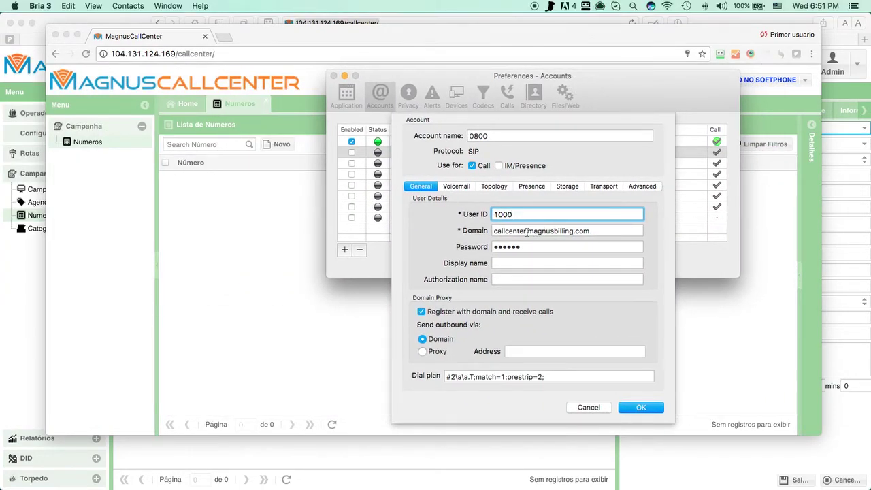
Step: Confirm the 0800 account sheet, uncheck Account 1, select 0800, and close Bria's Preferences
left_click(639, 407)
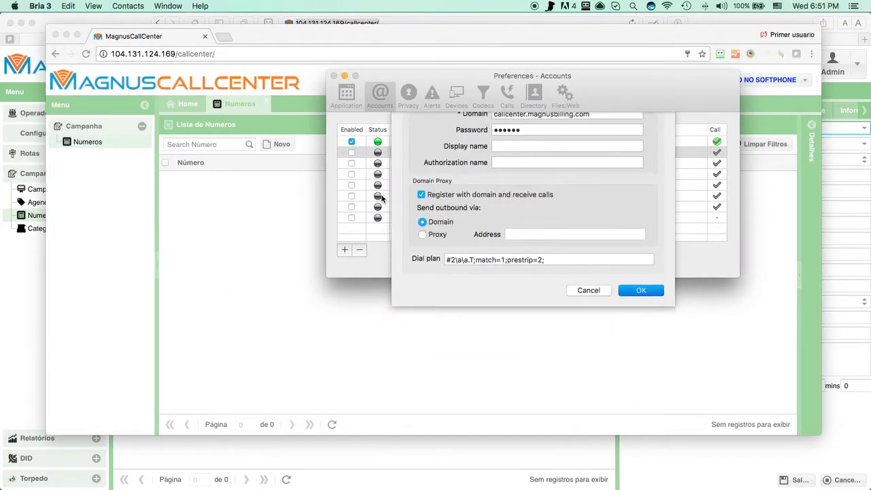
left_click(351, 142)
left_click(351, 152)
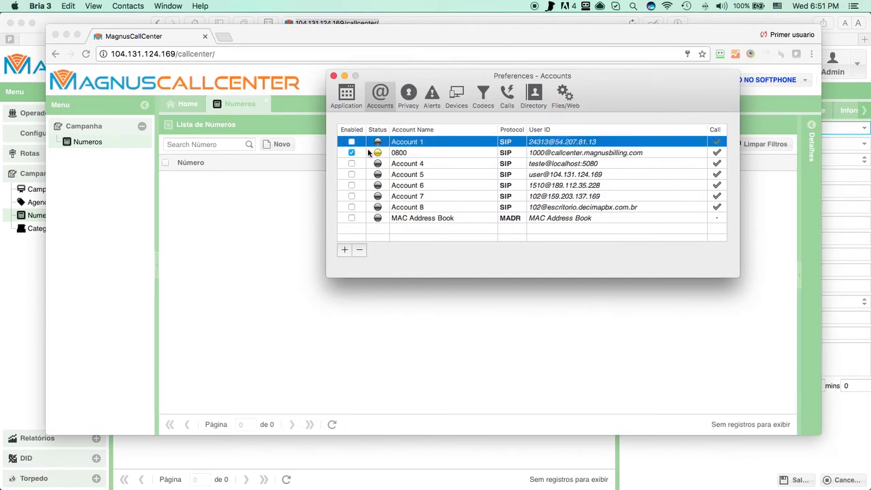
left_click(391, 154)
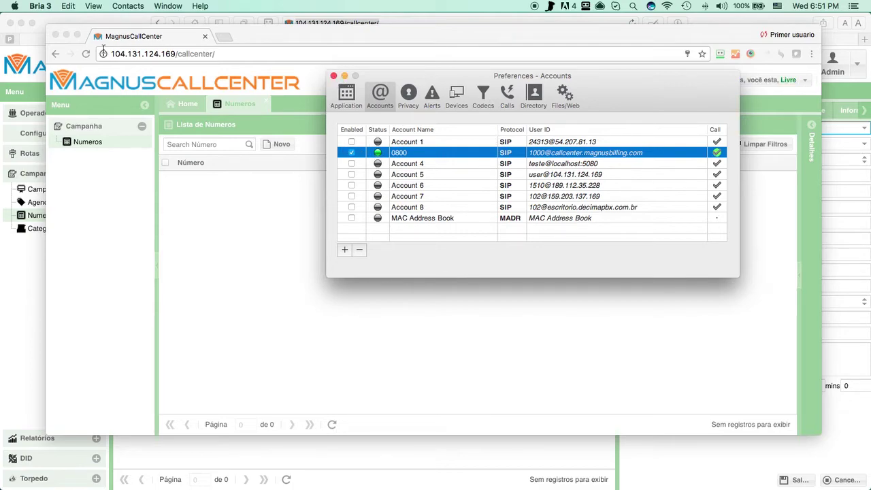
left_click(334, 76)
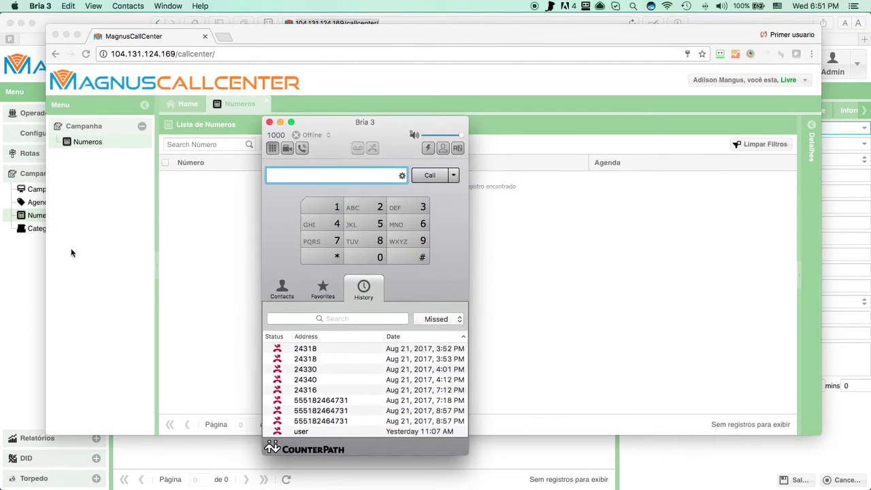
Step: Save a new Numeros record in agenda teste, category Activo, with the contact's number and name
left_click(34, 279)
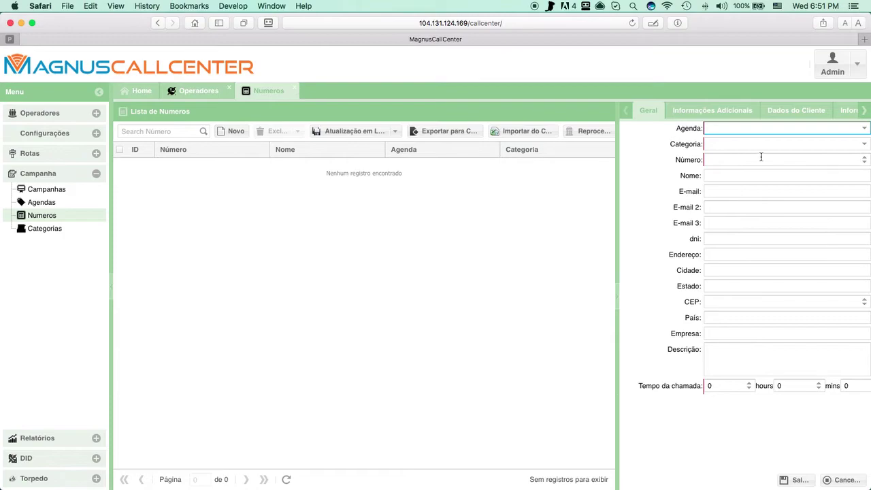
left_click(390, 230)
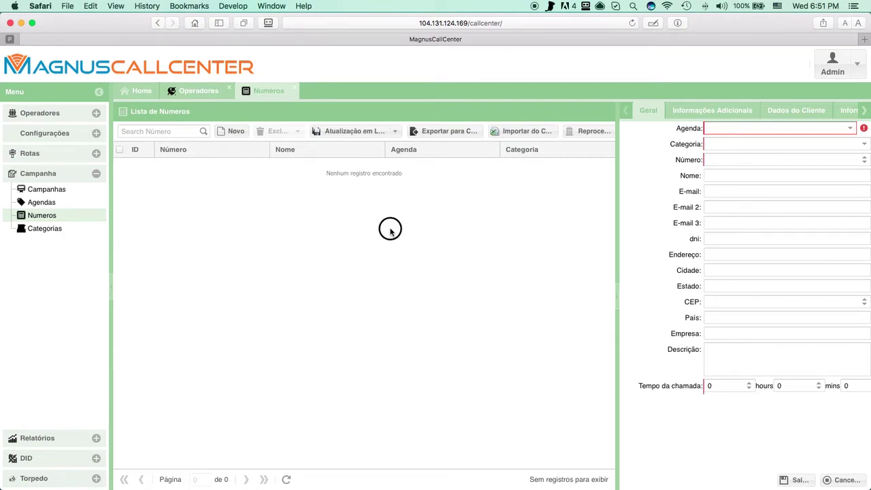
left_click(850, 129)
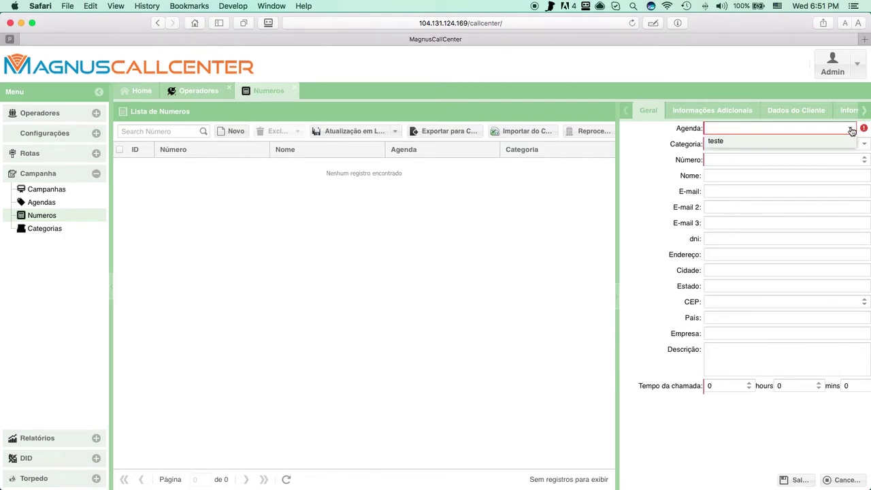
left_click(770, 146)
left_click(779, 143)
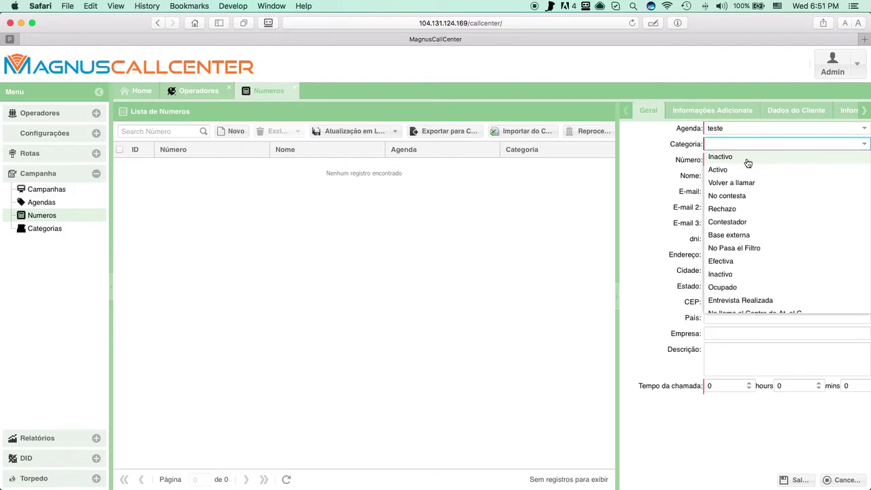
left_click(728, 169)
left_click(724, 161)
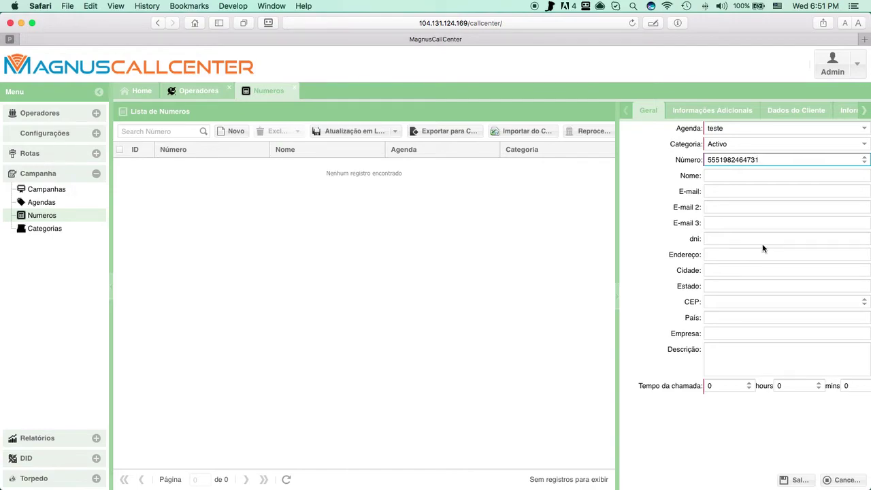
left_click(736, 177)
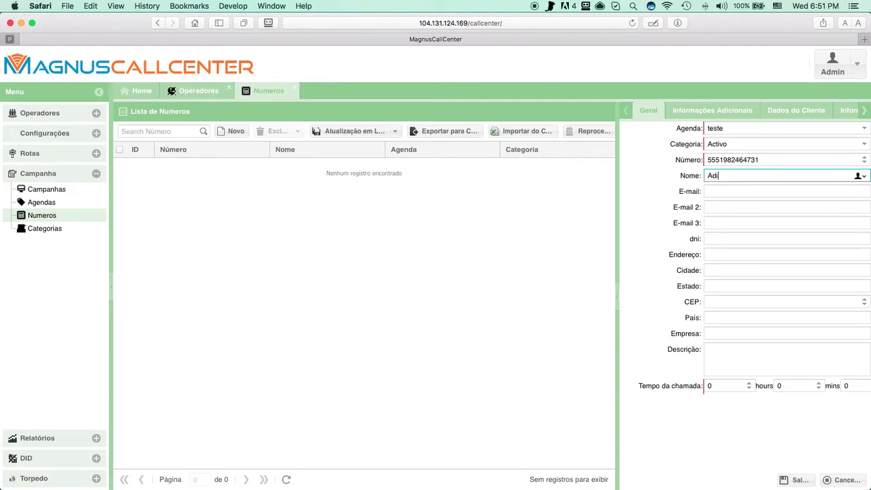
left_click(793, 478)
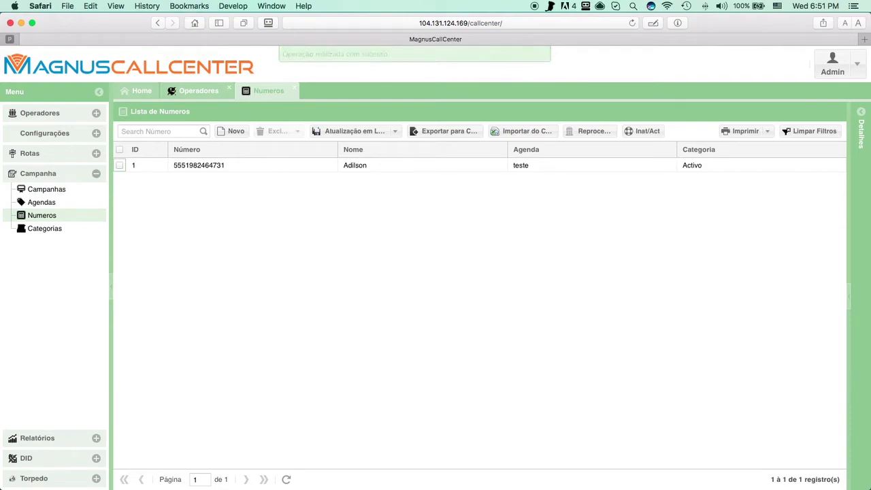
key("super+Tab")
Step: Reload the operator's Numeros list and review the saved record, keeping category Activo
left_click(332, 423)
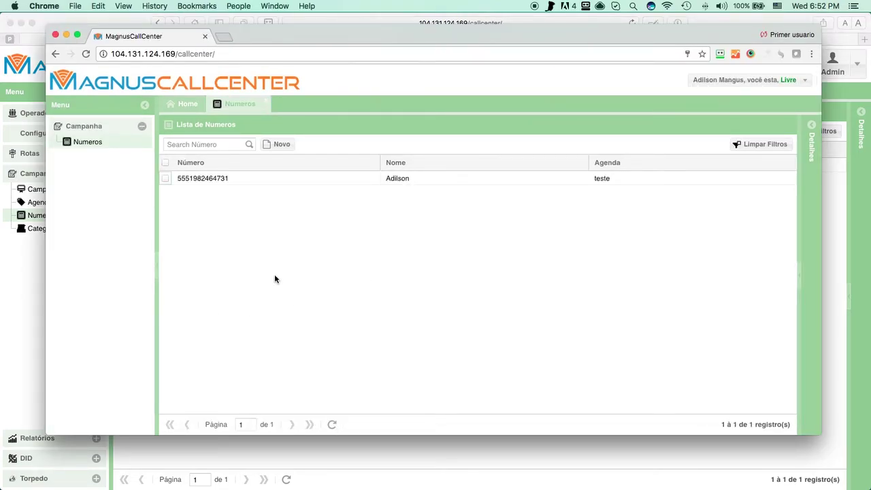
left_click(332, 424)
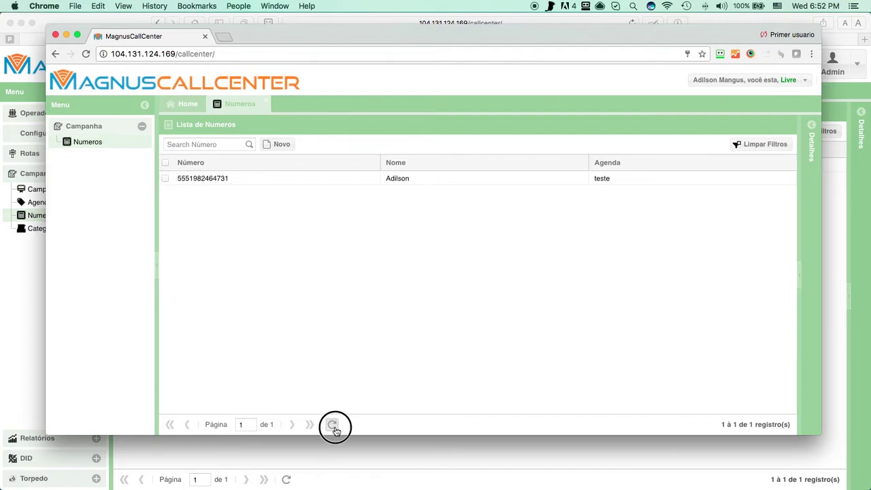
left_click(215, 179)
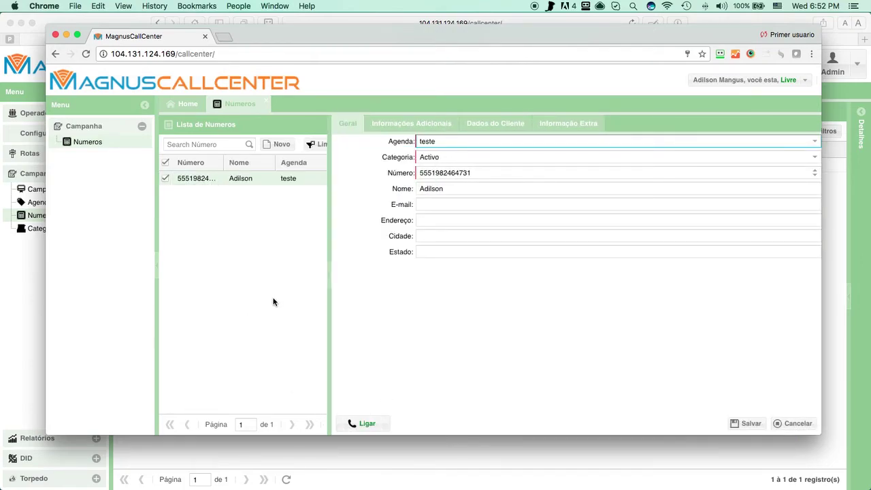
left_click(270, 103)
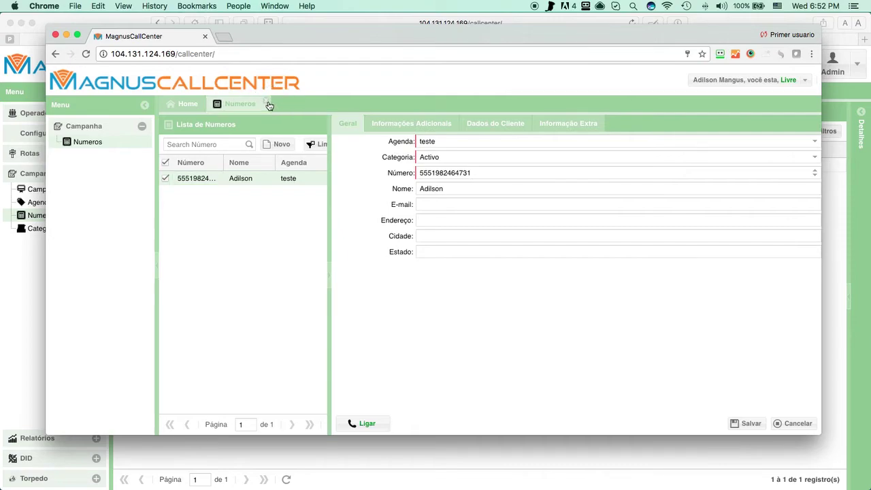
left_click(87, 141)
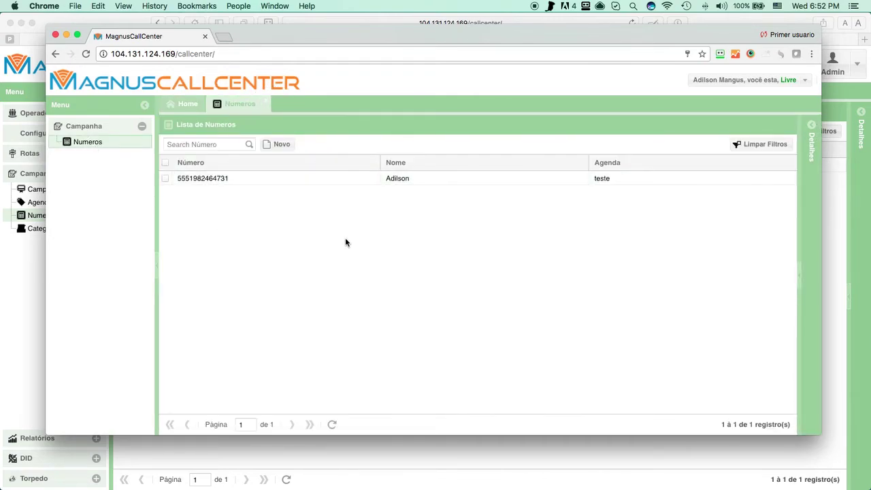
left_click(804, 80)
left_click(227, 291)
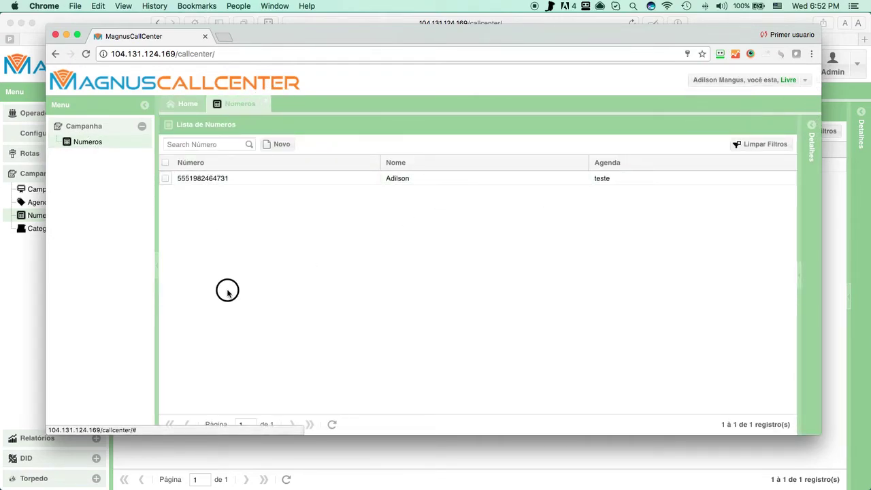
left_click(211, 180)
left_click(434, 159)
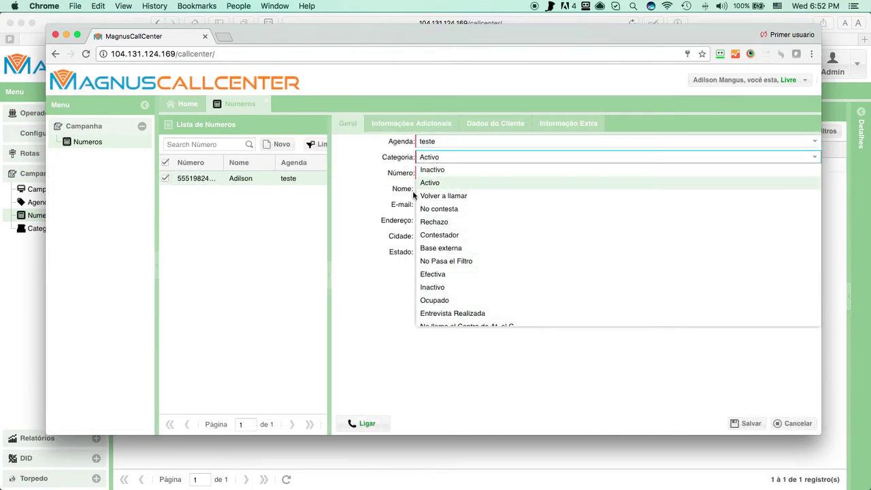
left_click(392, 264)
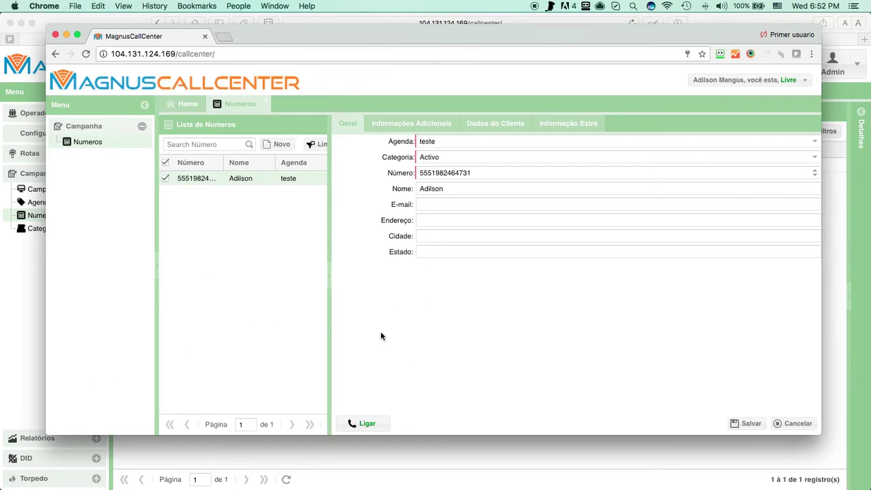
Step: Arrange the softphone and operator windows, then dial the record's number with Ligar
left_click_drag(515, 36, 517, 62)
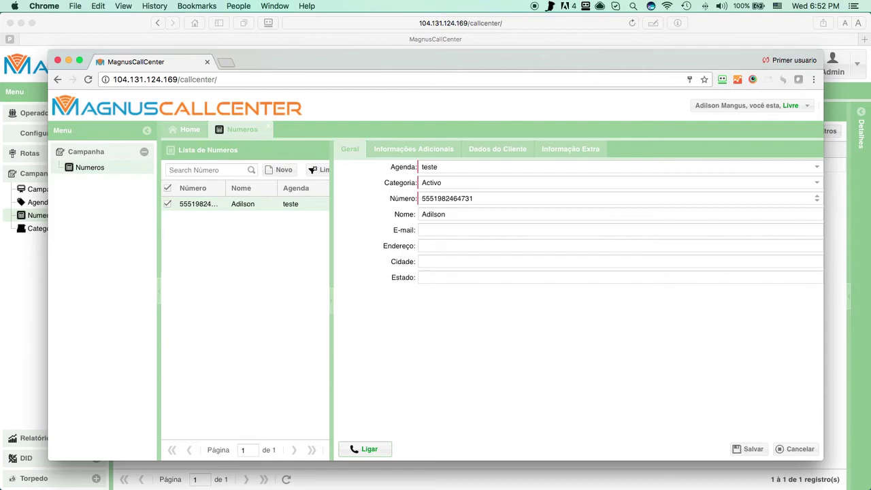
left_click(365, 449)
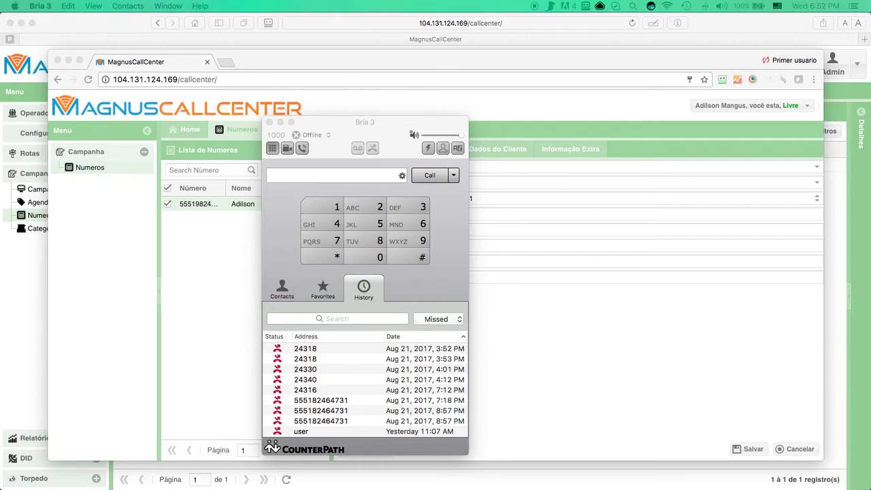
left_click_drag(372, 124, 142, 127)
left_click(348, 433)
left_click(368, 449)
left_click_drag(458, 65, 477, 55)
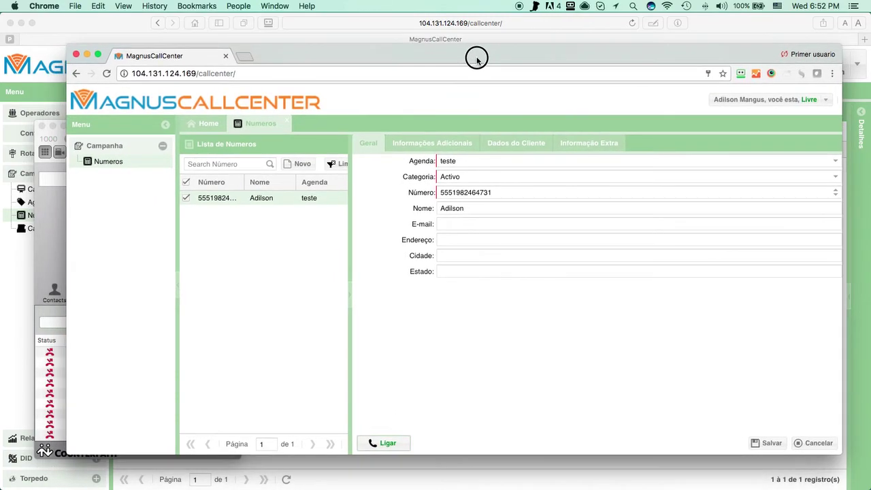
left_click_drag(525, 70, 124, 64)
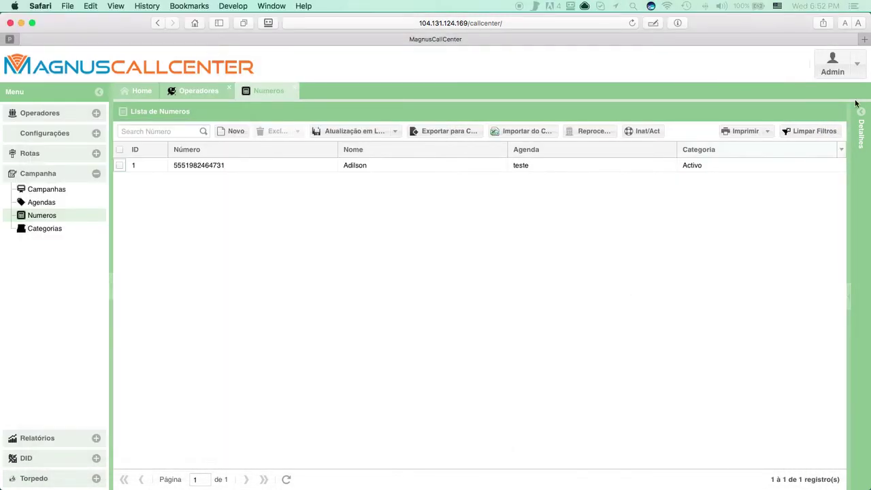
Step: Log out of the admin session in Safari via Admin > Sair, confirming Sim
left_click(832, 64)
left_click(826, 100)
left_click(410, 289)
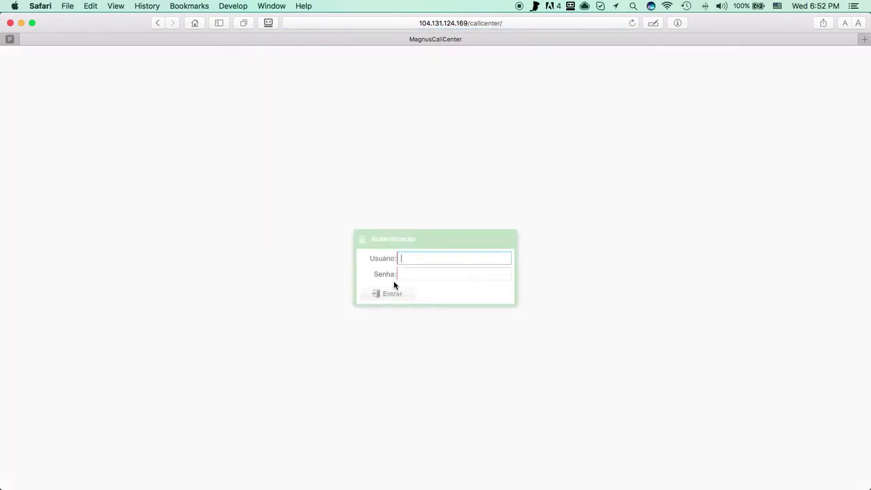
Step: Sign in as admin, open the web inspector, then log out again
type("admin")
key("Tab")
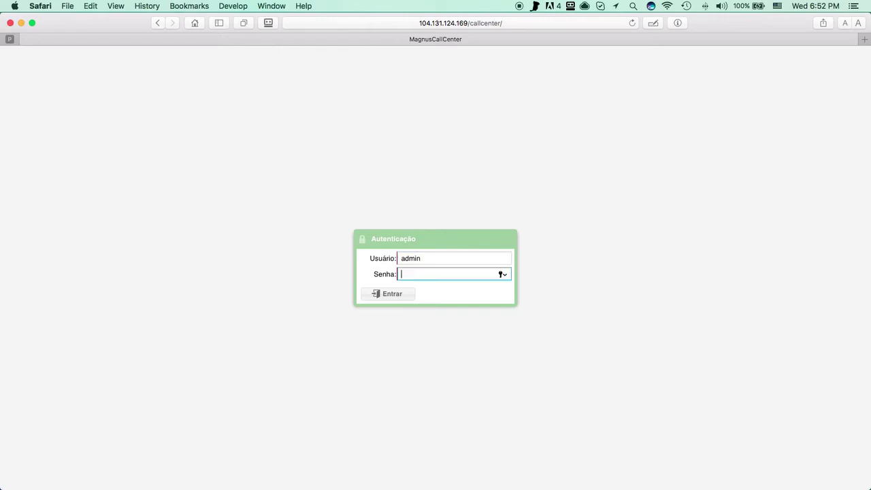
key("Return")
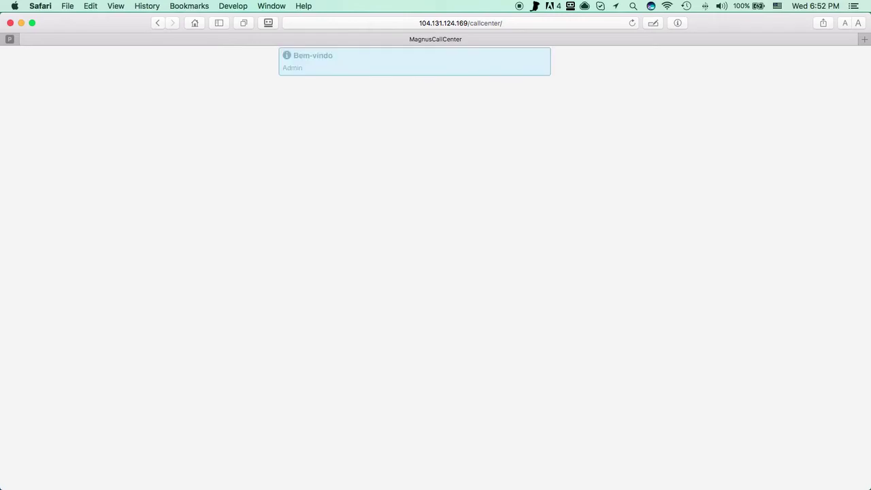
key("alt+super+i")
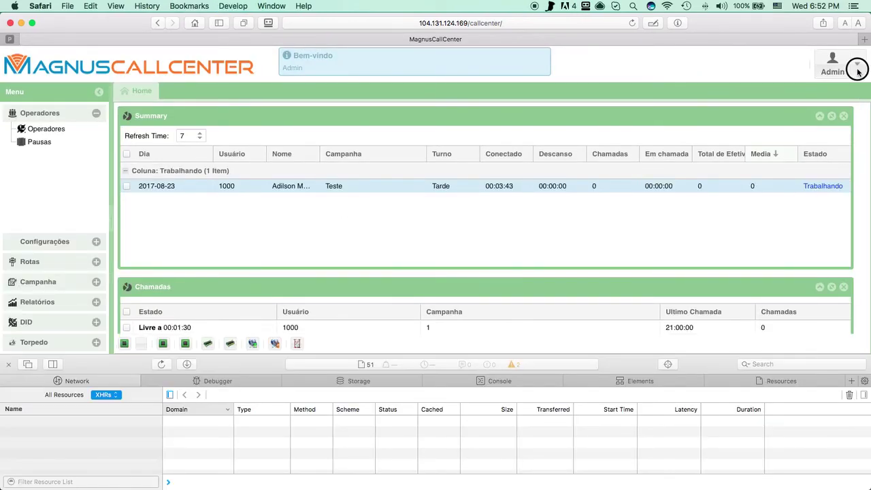
left_click(856, 64)
left_click(825, 102)
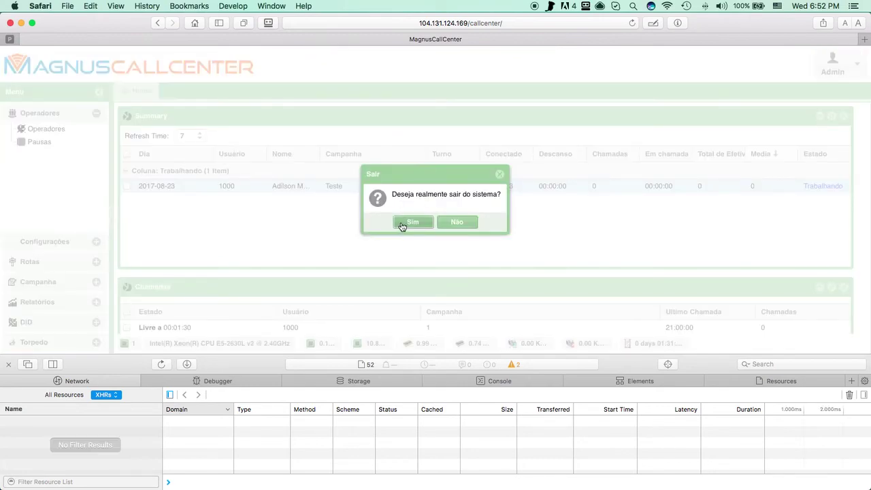
left_click(403, 223)
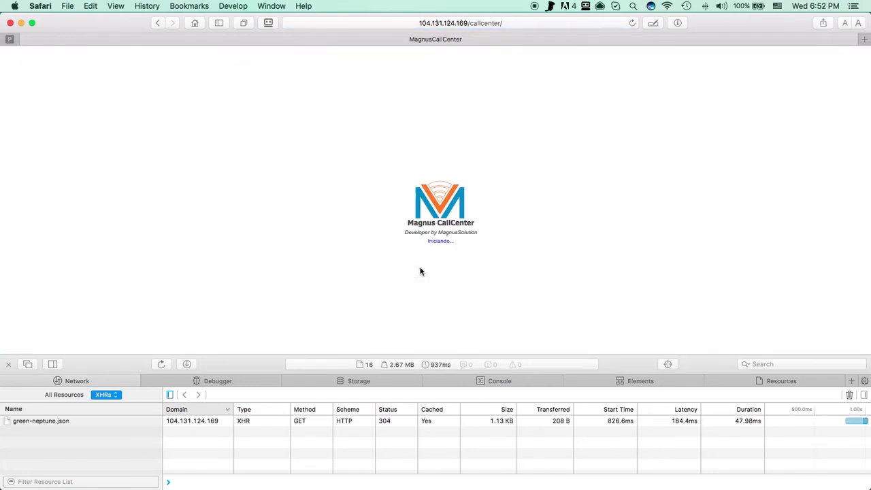
Step: Sign in as operator 1000 and open the campaign's Numeros list
type("1000")
key("Tab")
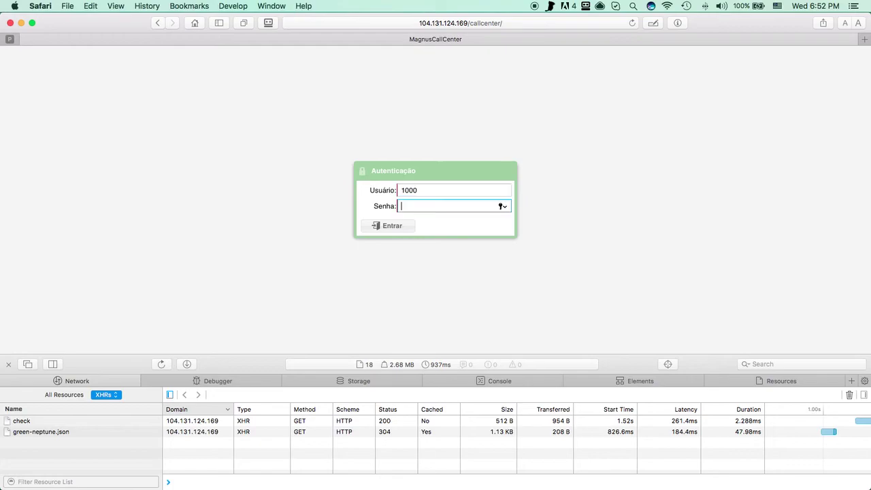
key("Return")
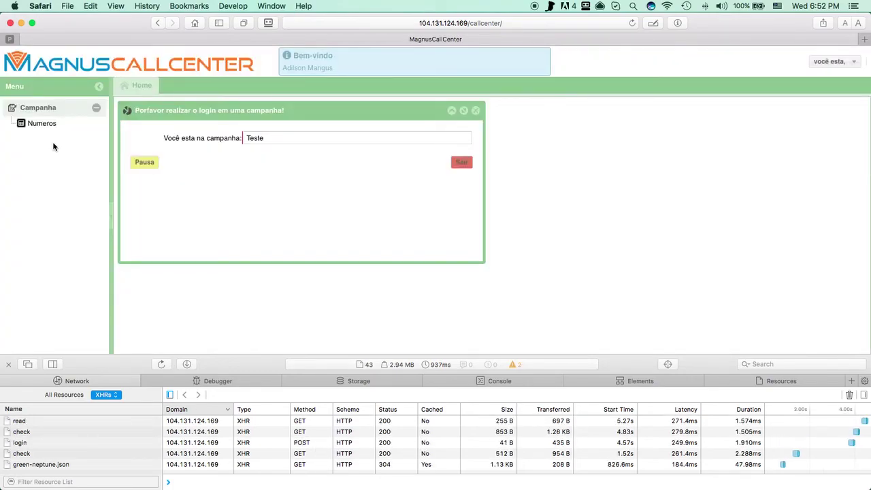
left_click(51, 124)
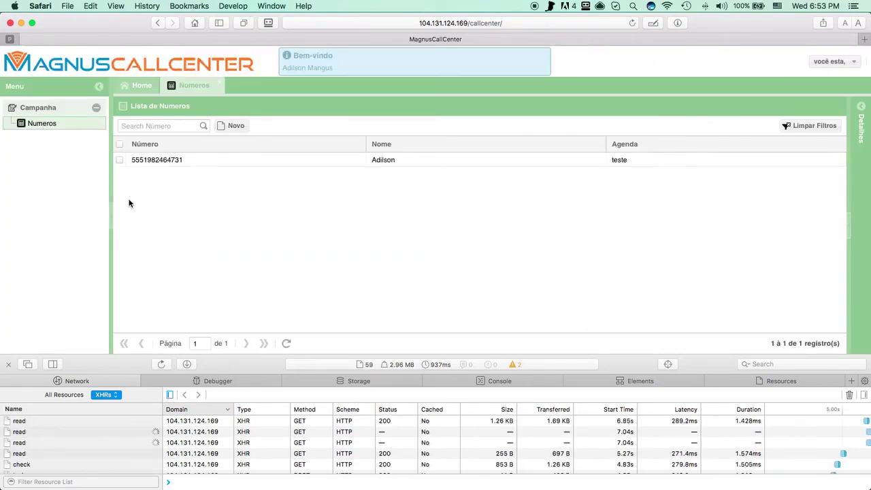
Step: Select the single number, dial it with Ligar, and look through the failed requests in the network log
left_click(167, 162)
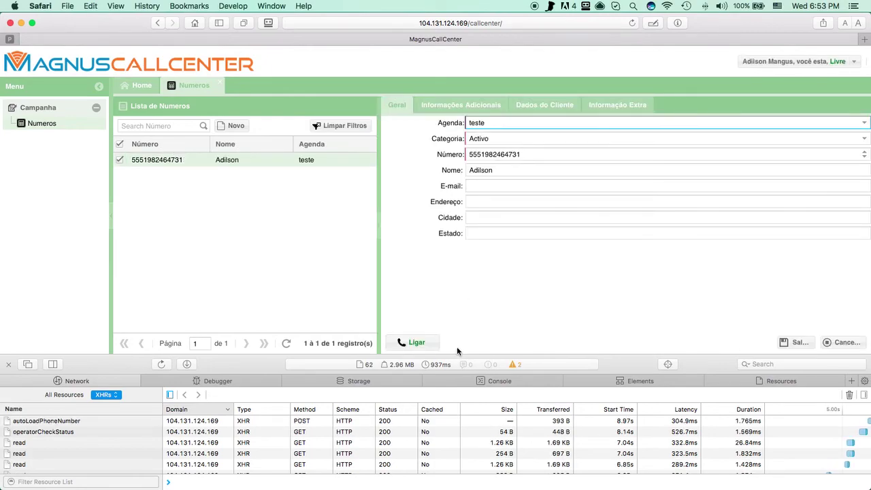
left_click(412, 342)
left_click(74, 420)
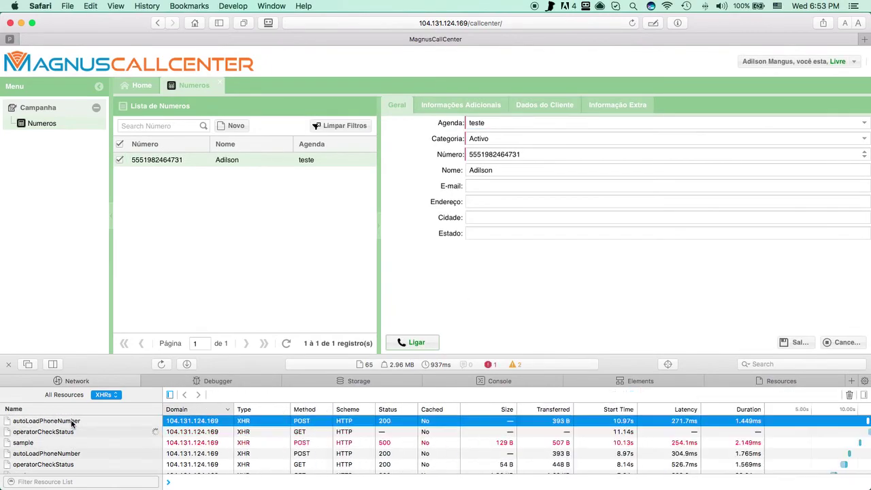
left_click(230, 442)
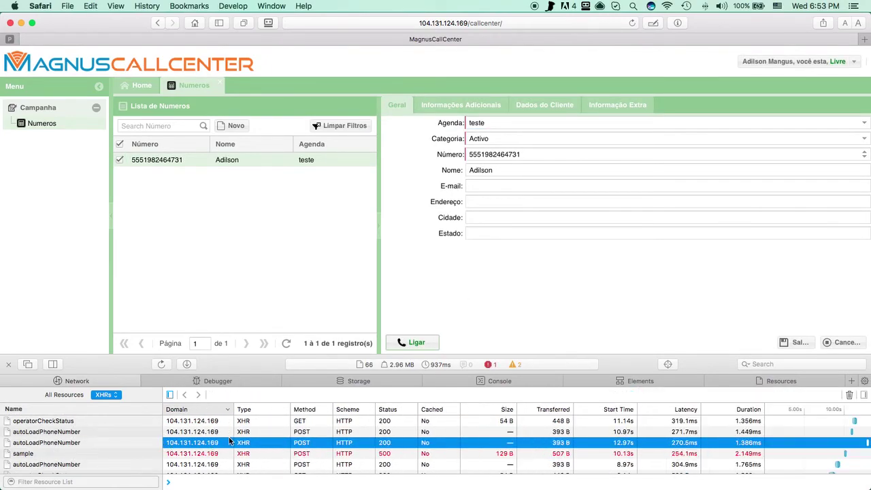
Step: Open the 'sample' request's error response and highlight the /var/spool/asterisk/outgoing permission-denied path
left_click(173, 454)
left_click(156, 463)
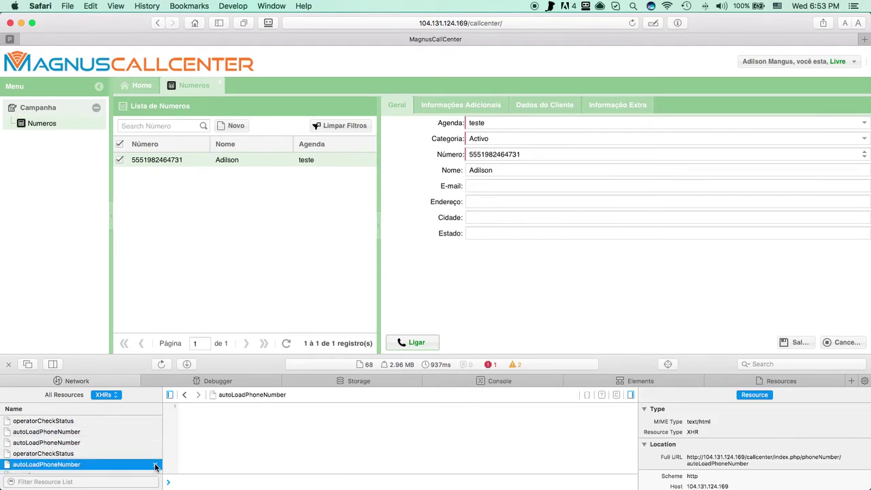
scroll(156, 465, "down", 3)
scroll(146, 463, "up", 3)
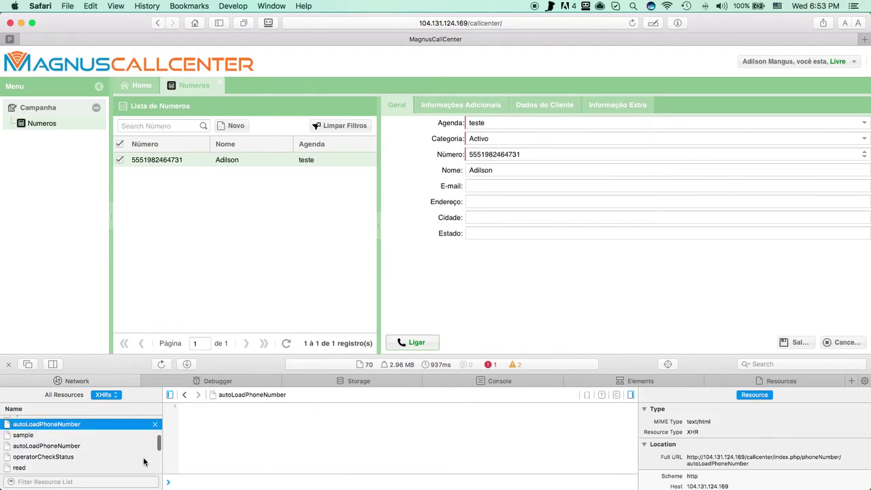
left_click(140, 435)
scroll(140, 436, "up", 1)
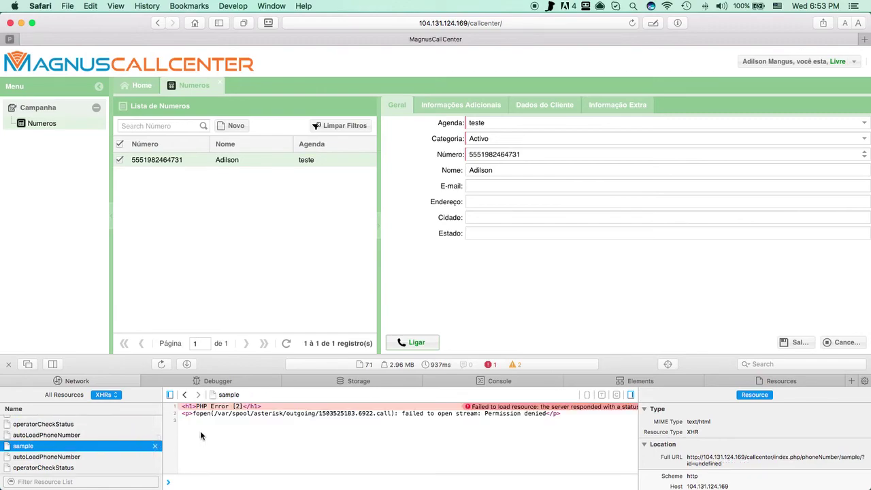
left_click(294, 415)
left_click_drag(317, 413, 215, 413)
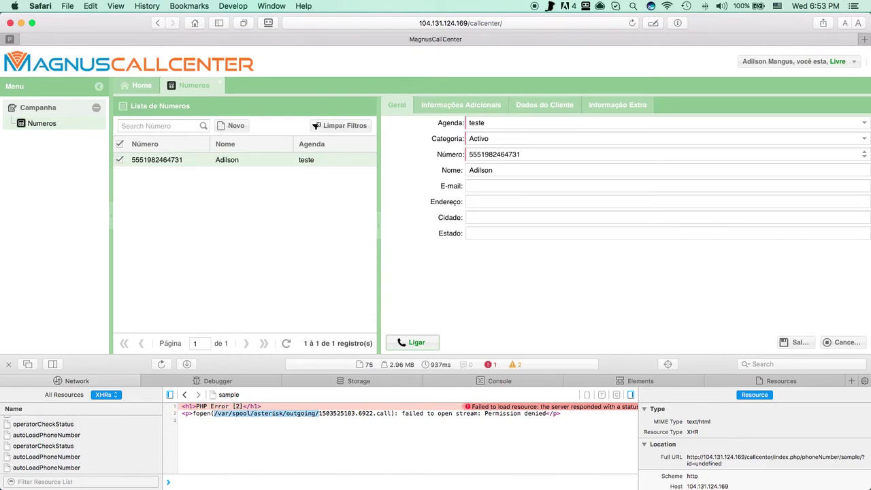
Step: Suspend the Asterisk console and run chown -R asterisk:asterisk /var/spool/asterisk/outgoing/
key("super+Tab")
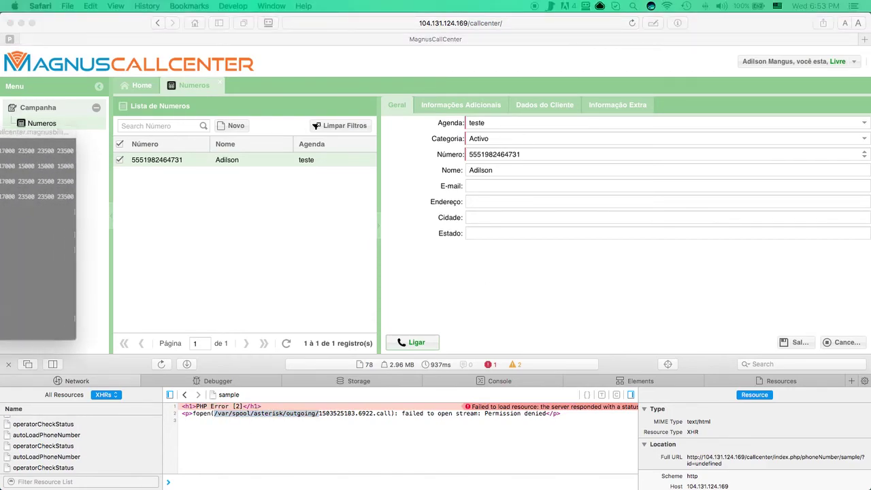
key("ctrl+z")
type("ch")
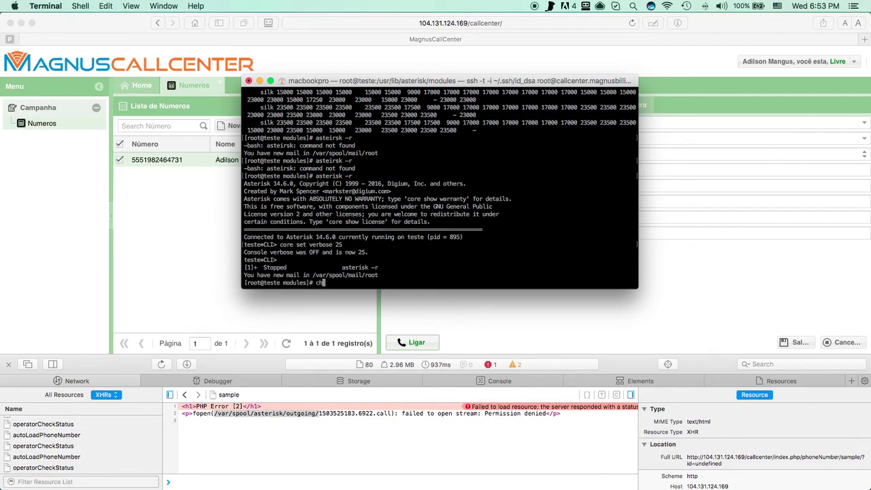
type("own -R asterisk:asterisk /var/spool/asterisk/outgoing/")
key("Return")
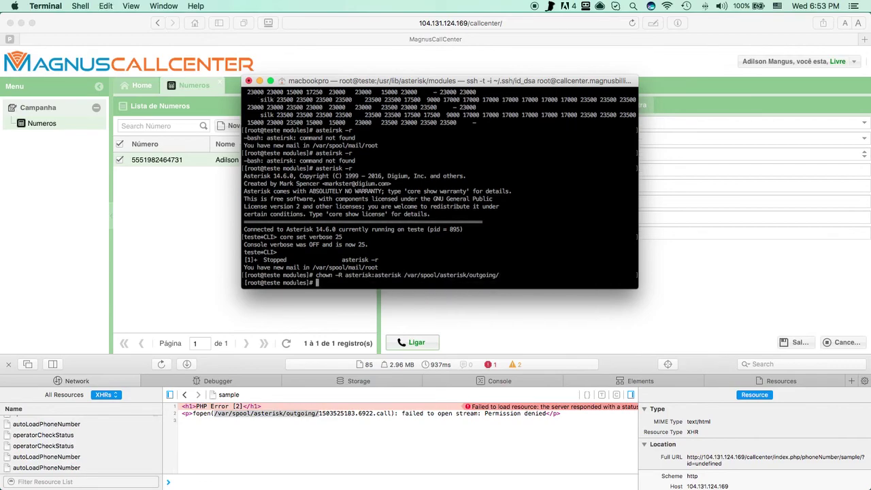
Step: Resume the Asterisk console with fg, hide Terminal, and redial the number with Ligar
type("asterisk")
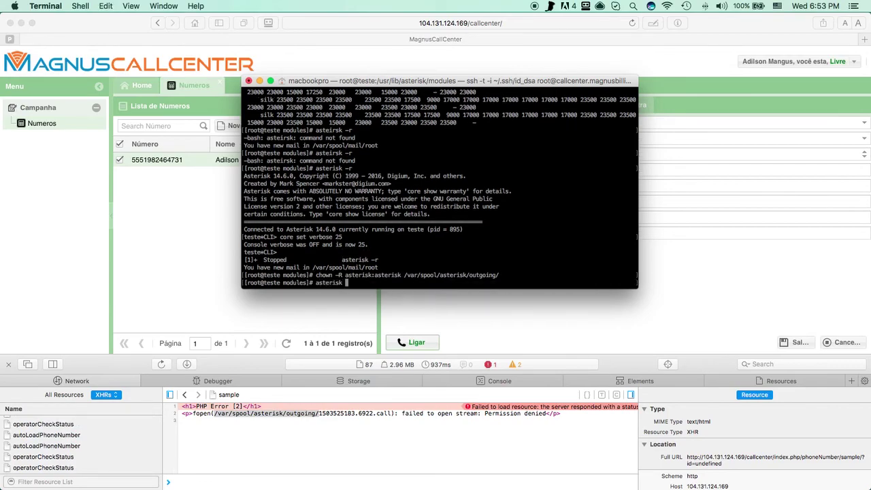
key("ctrl+c")
type("fg")
key("Return")
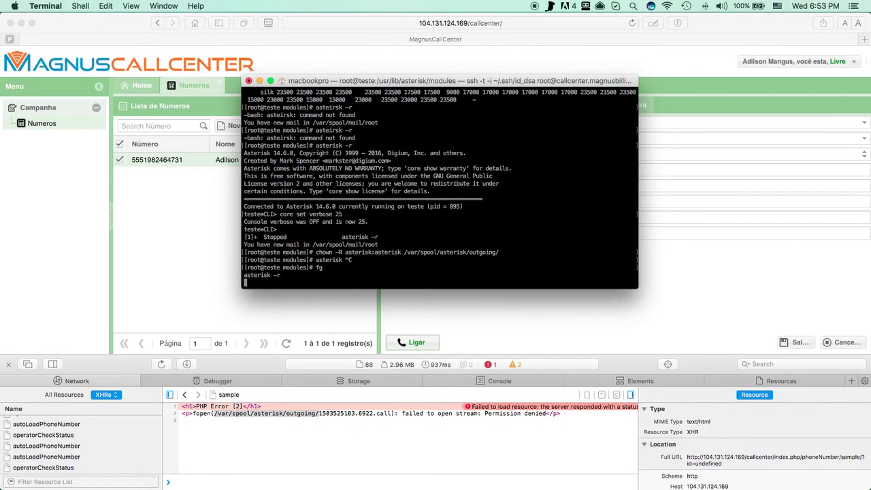
key("super+m")
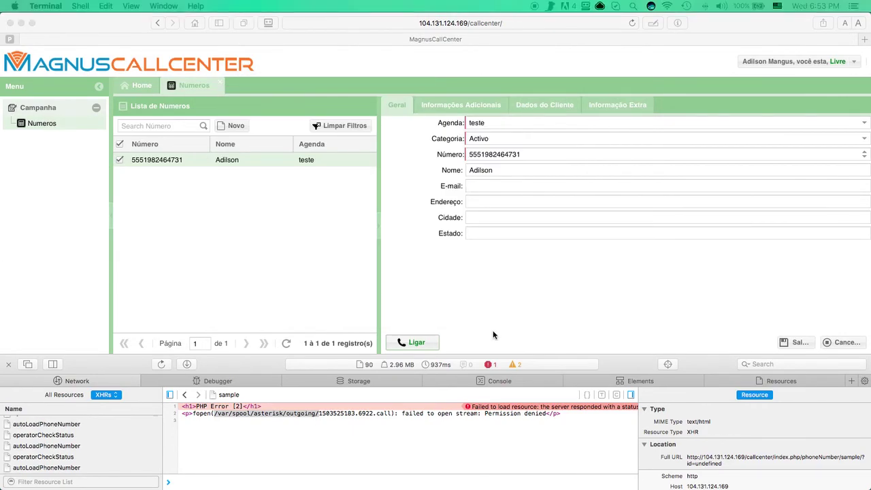
left_click(409, 344)
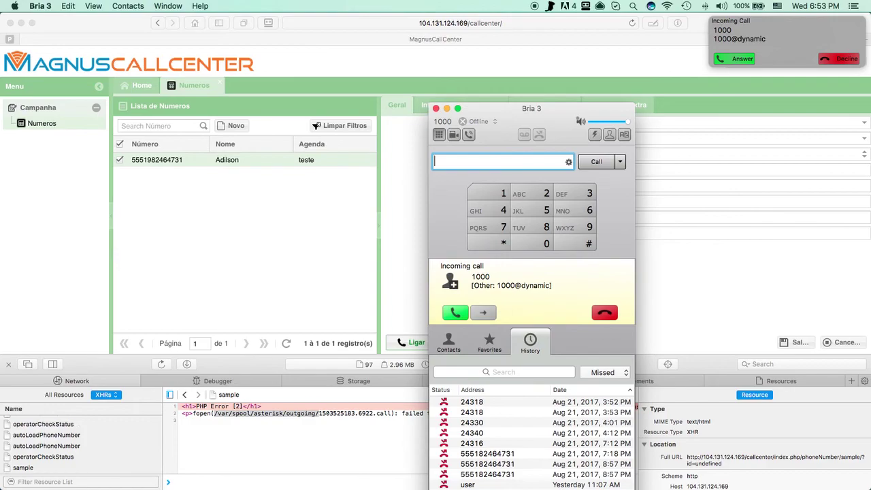
Step: Answer the incoming call in Bria 3 and check the Called line in the Asterisk log
key("super+Tab")
left_click(451, 310)
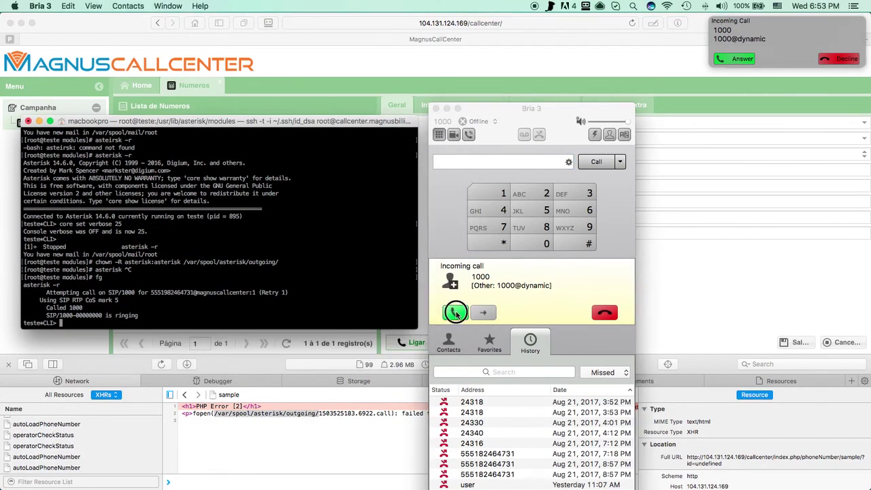
left_click(183, 311)
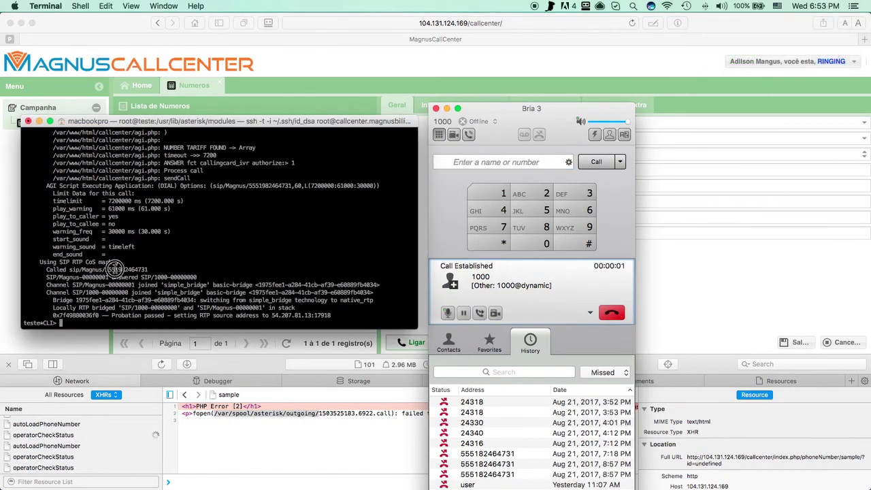
left_click_drag(105, 270, 145, 272)
left_click_drag(46, 269, 149, 271)
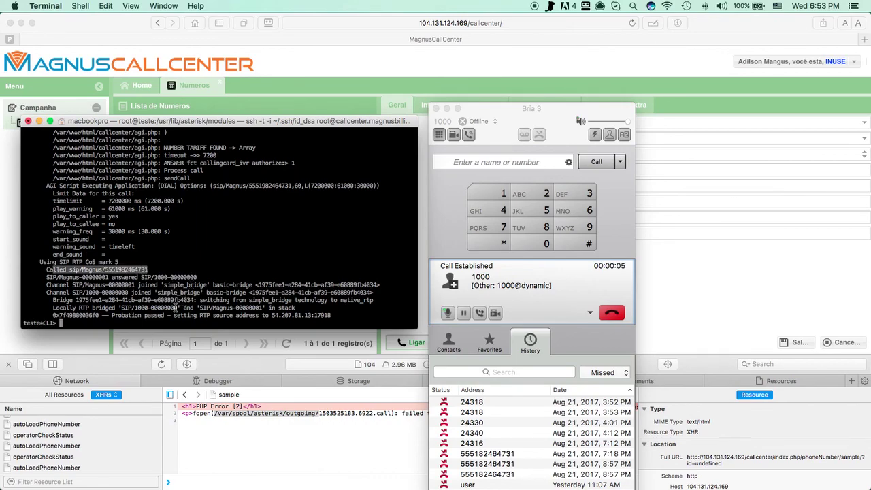
Step: Go back to MagnusCallCenter and return to the contact's detail form
left_click(660, 290)
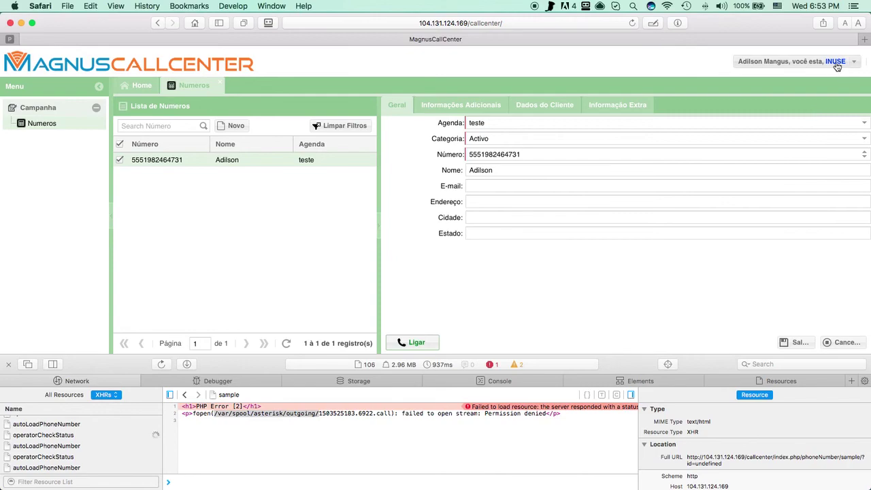
left_click(302, 167)
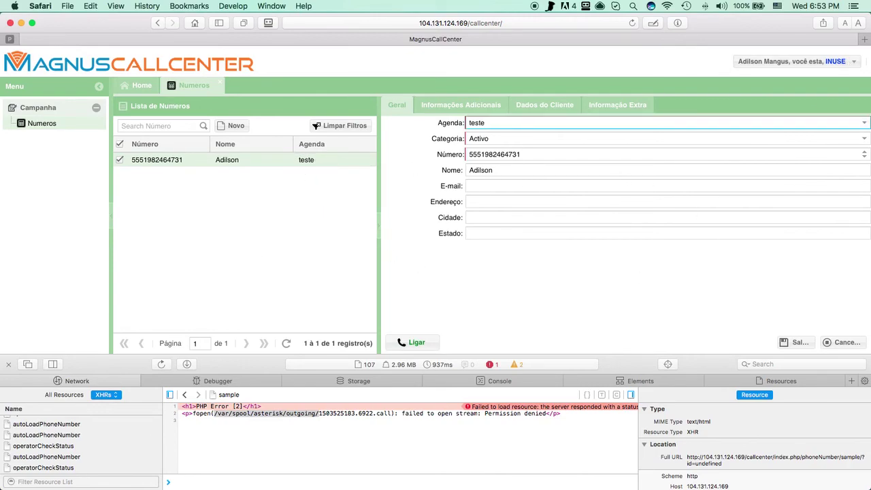
key("super+Tab")
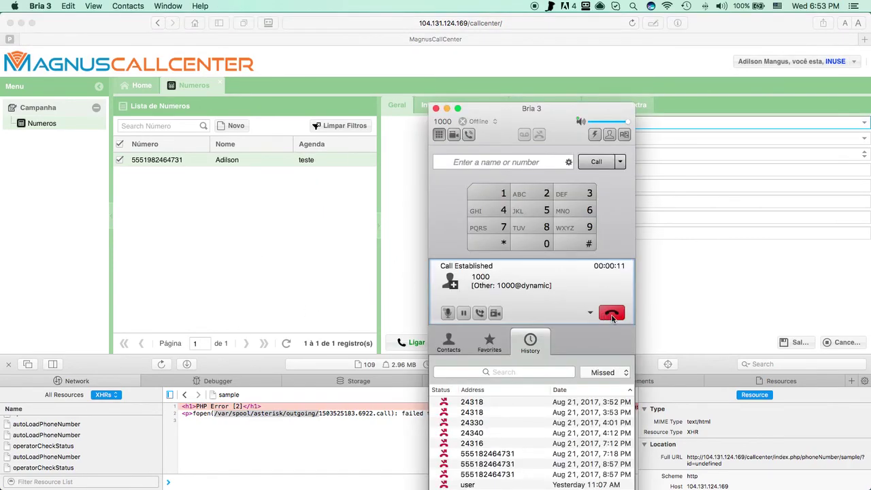
left_click(293, 251)
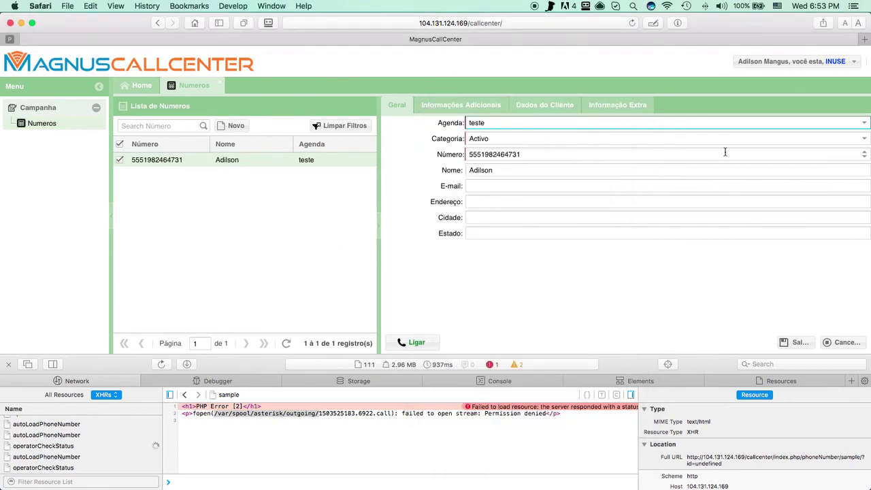
Step: Set the contact's Categoria to Efectiva and enter the contact's e-mail address
left_click(517, 138)
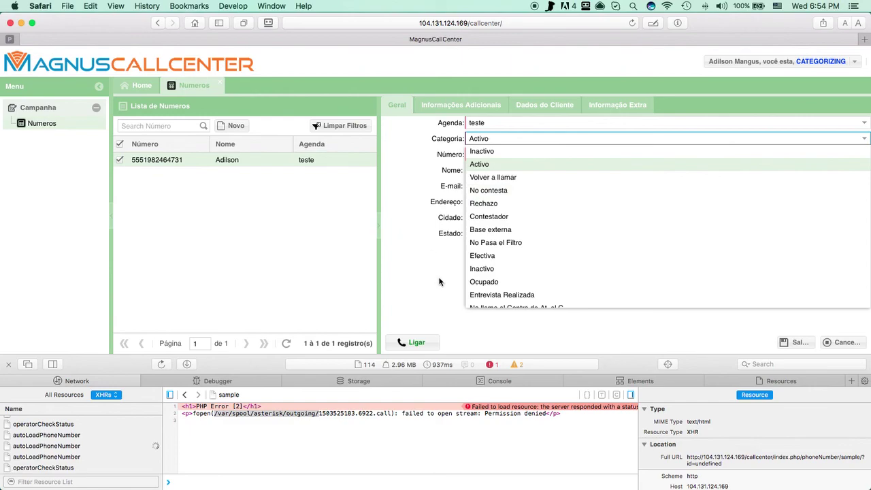
left_click(485, 255)
left_click(475, 186)
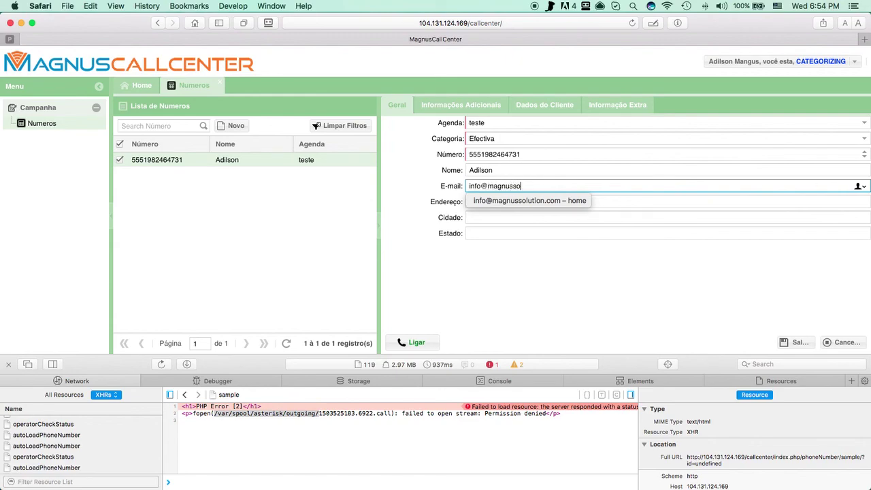
key("Return")
Step: Fill Endereço 'av p', Cidade Torres and Estado RS, then save the contact
key("Tab")
type("av p")
key("Tab")
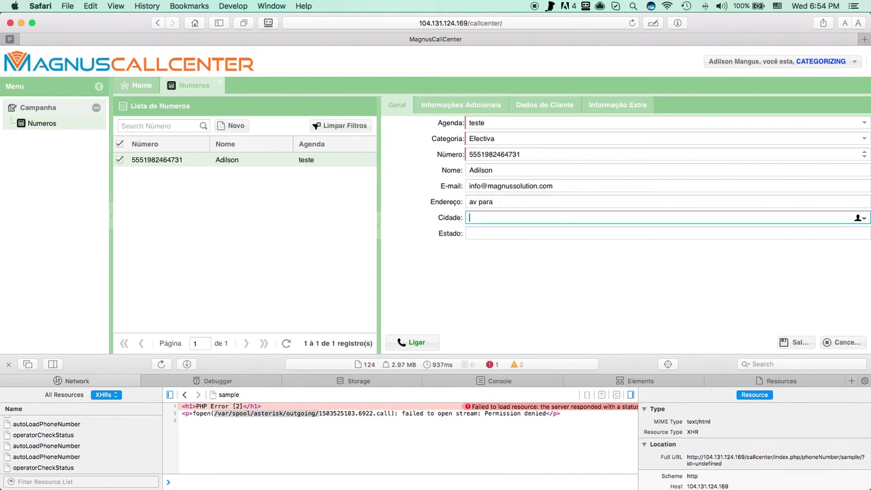
type("Torres")
key("Tab")
type("RS")
left_click(796, 342)
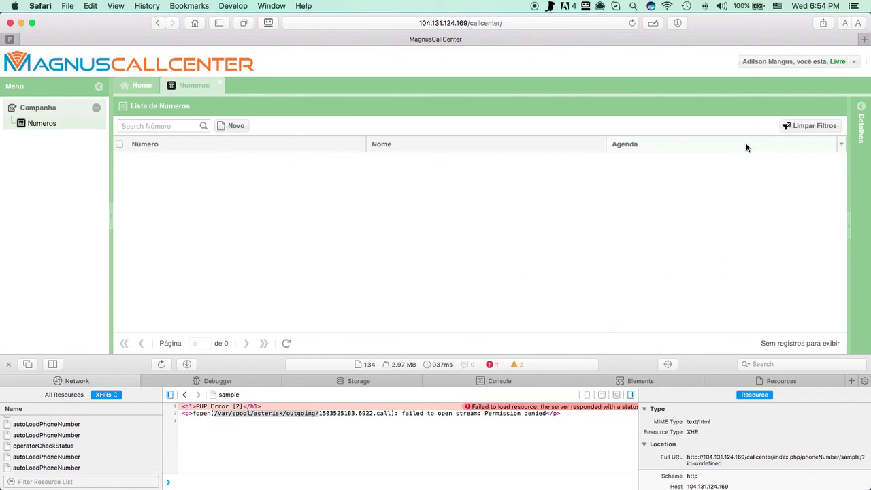
Step: Log the operator out via Sair and enter admin as the username on the login form
left_click(841, 60)
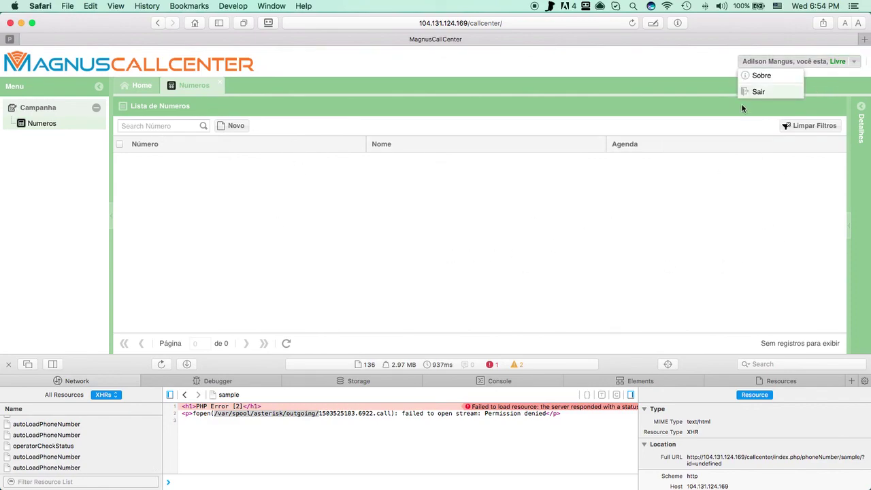
left_click(753, 92)
left_click(415, 221)
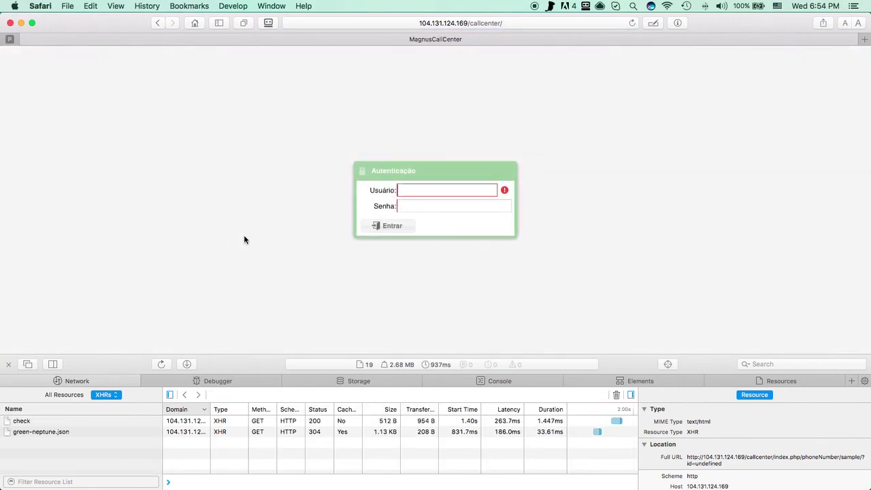
type("admin")
key("Tab")
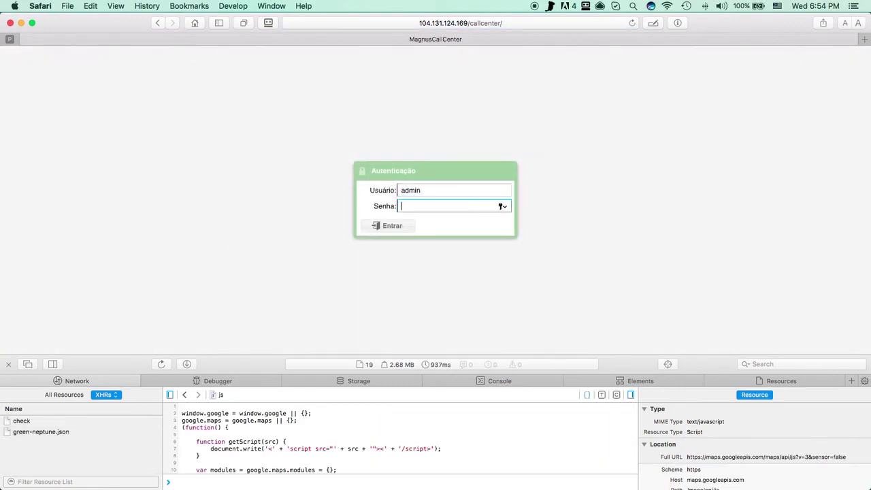